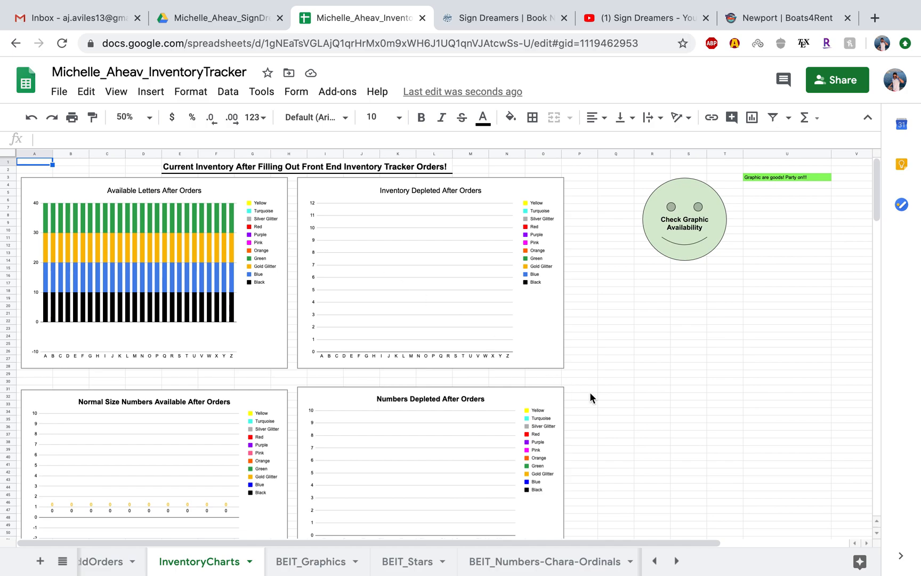
Look through the charts on the InventoryCharts sheet and the back-end inventory tables for stars and for letters and numbers
scroll(590, 394, "down", 15)
scroll(590, 391, "down", 6)
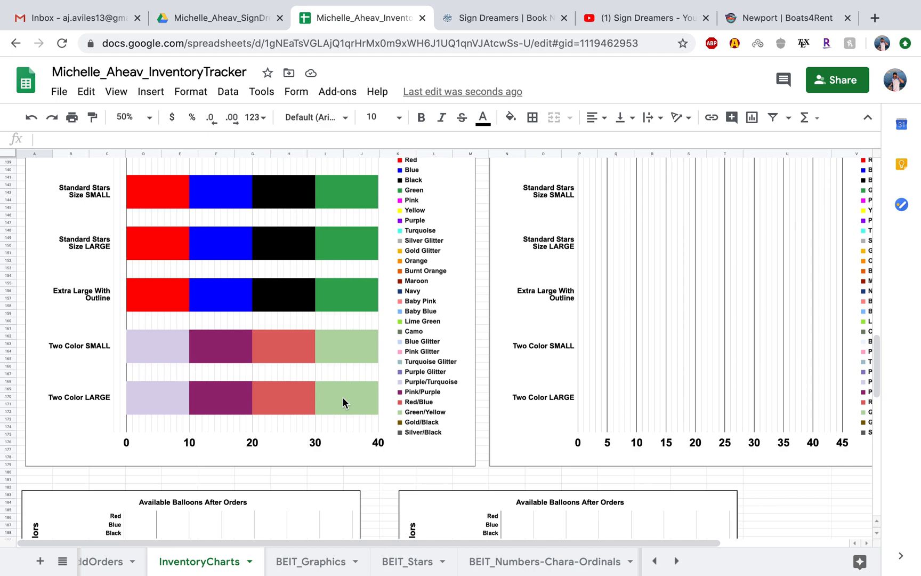
scroll(343, 401, "up", 1)
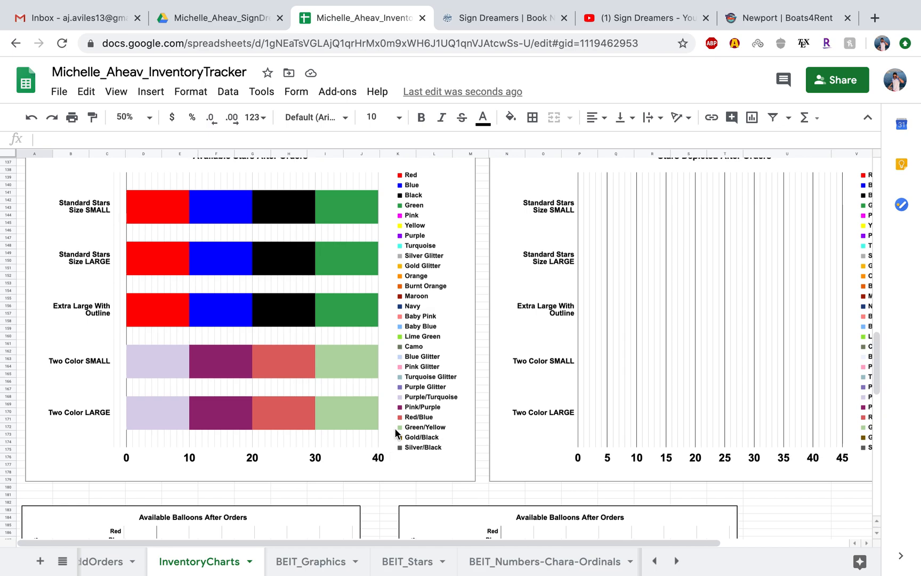
scroll(403, 344, "up", 20)
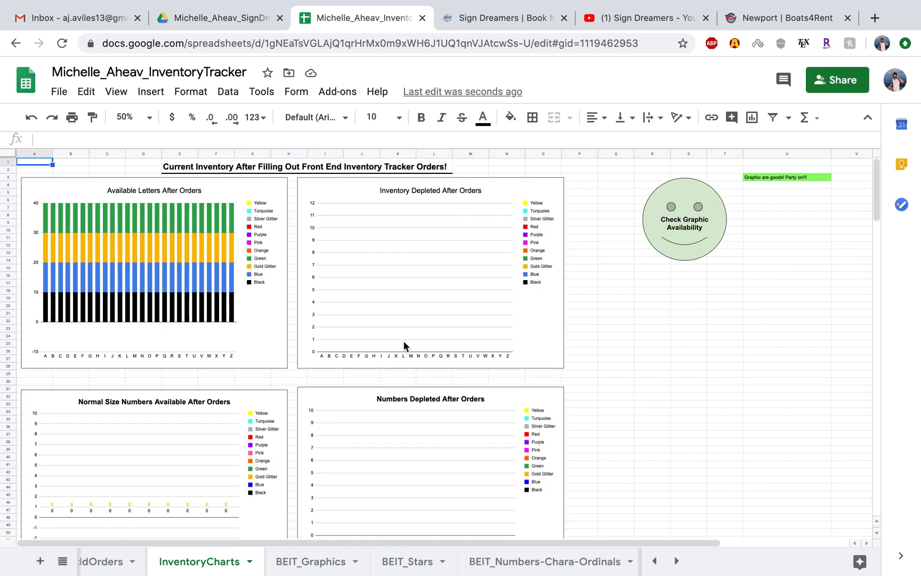
left_click(415, 565)
left_click(531, 564)
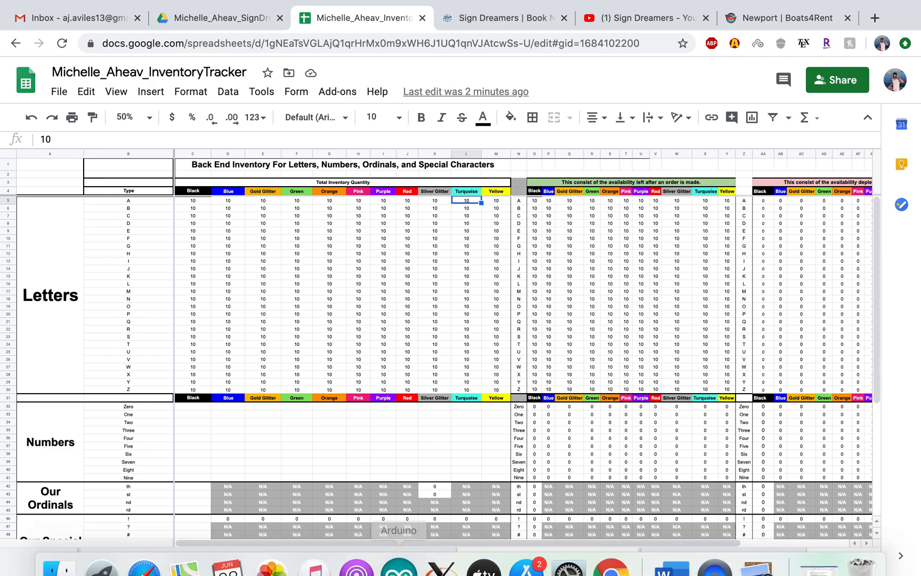
left_click(407, 564)
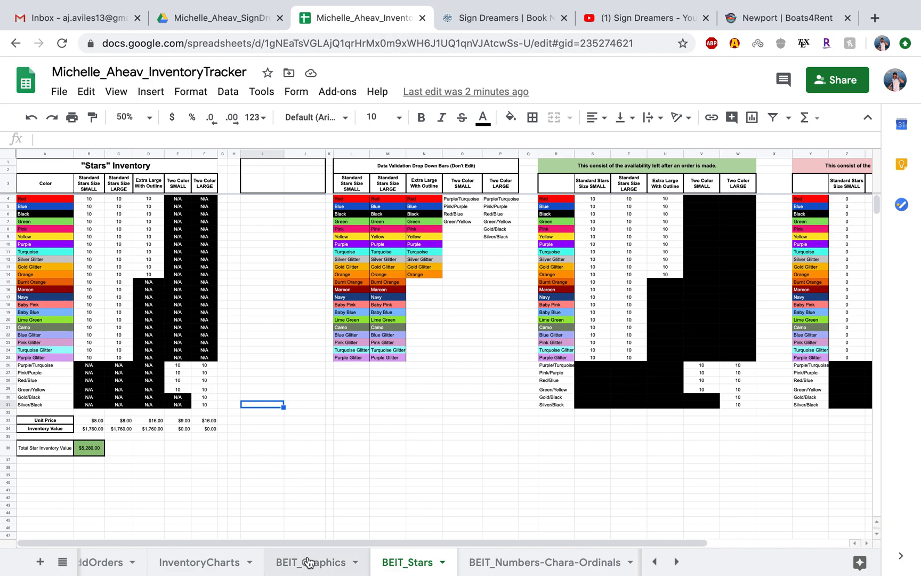
left_click(215, 561)
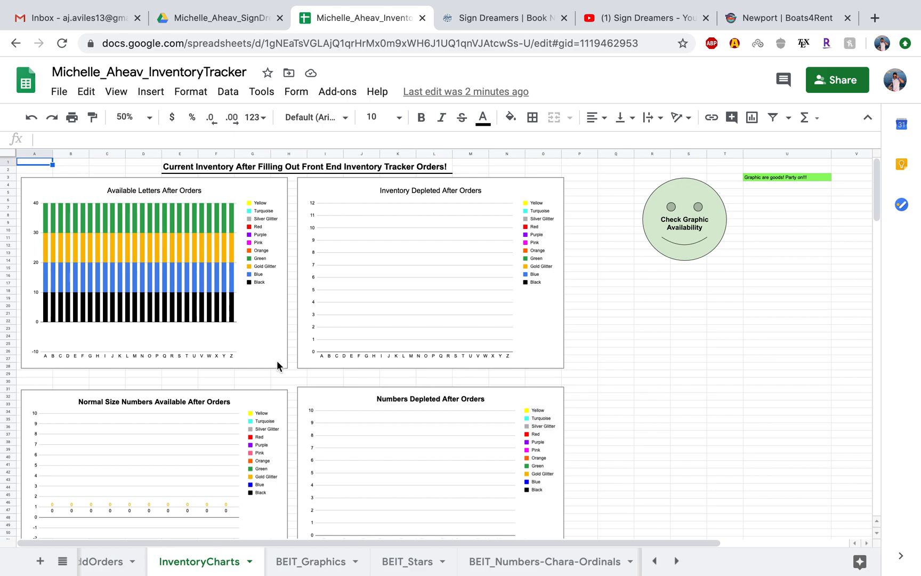
Open the Available Letters After Orders chart for editing and examine its chart style and title customization options
left_click(268, 326)
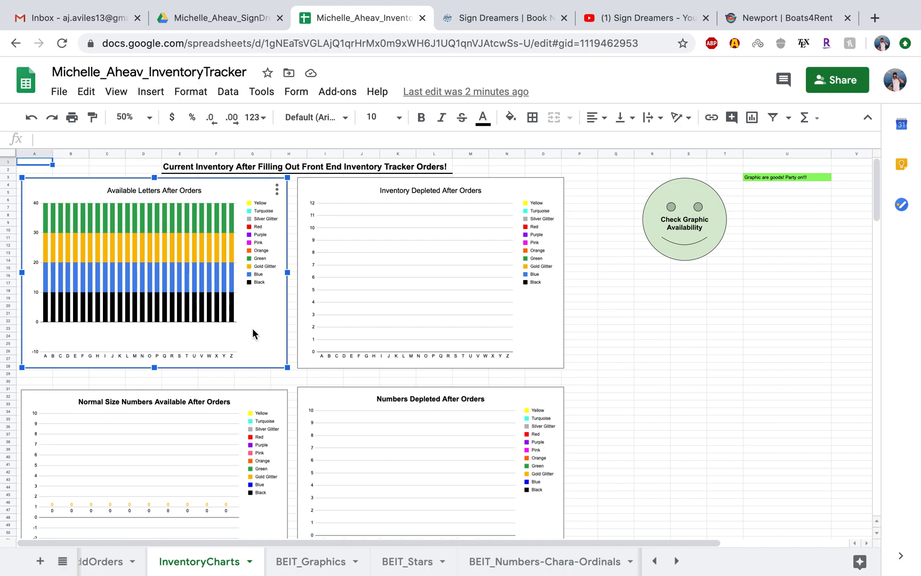
double_click(252, 329)
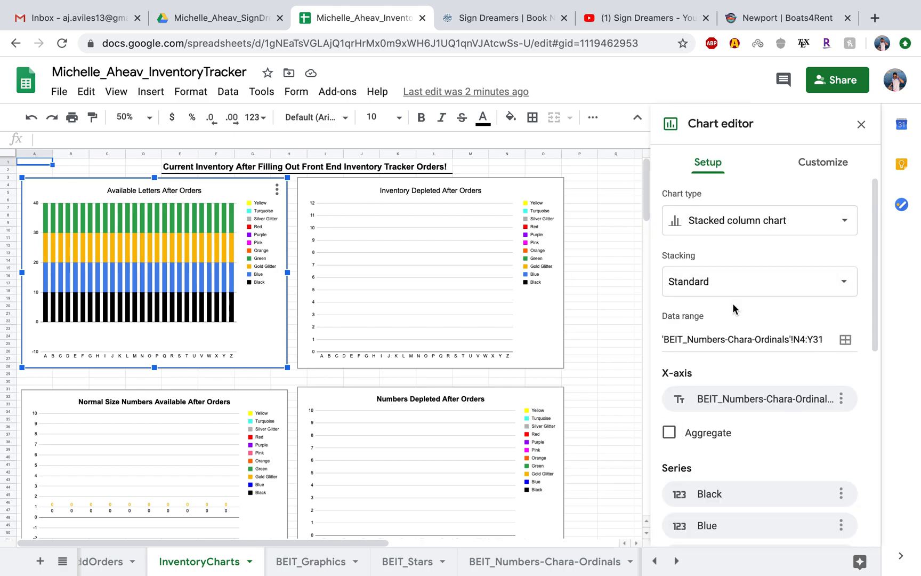
left_click(823, 164)
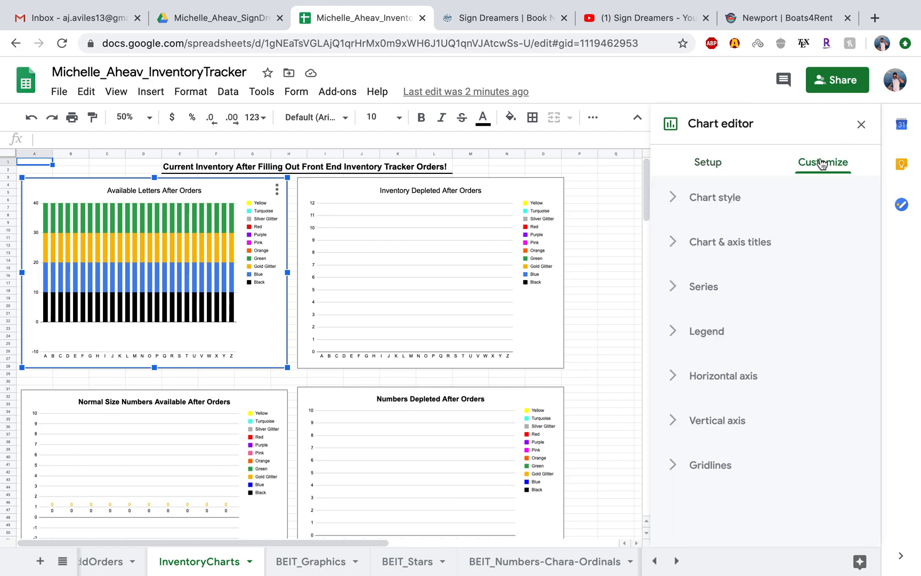
left_click(728, 198)
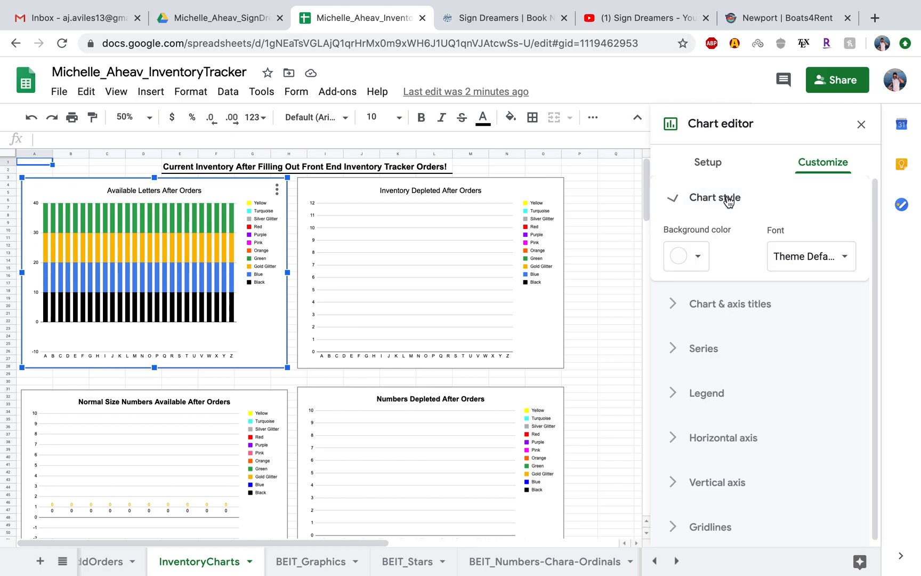
left_click(725, 198)
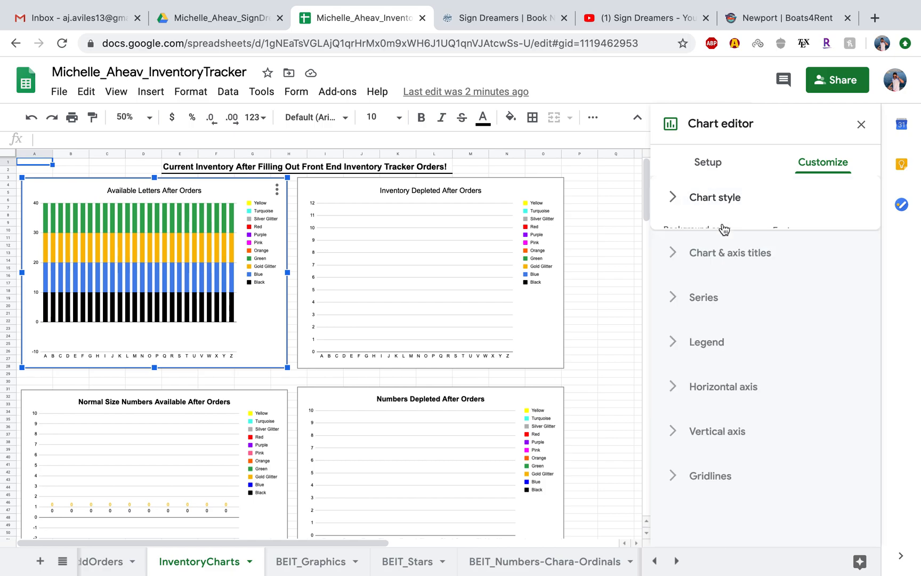
left_click(723, 245)
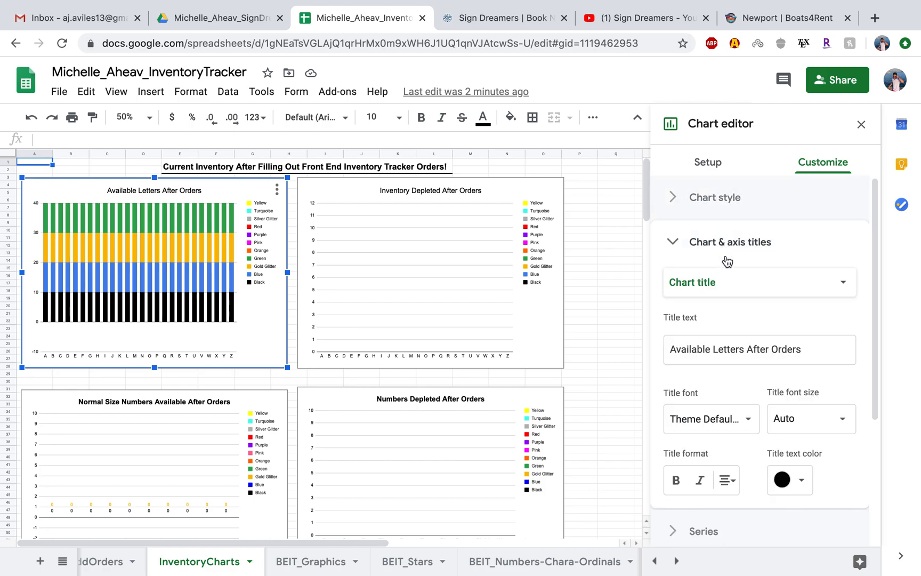
left_click(762, 283)
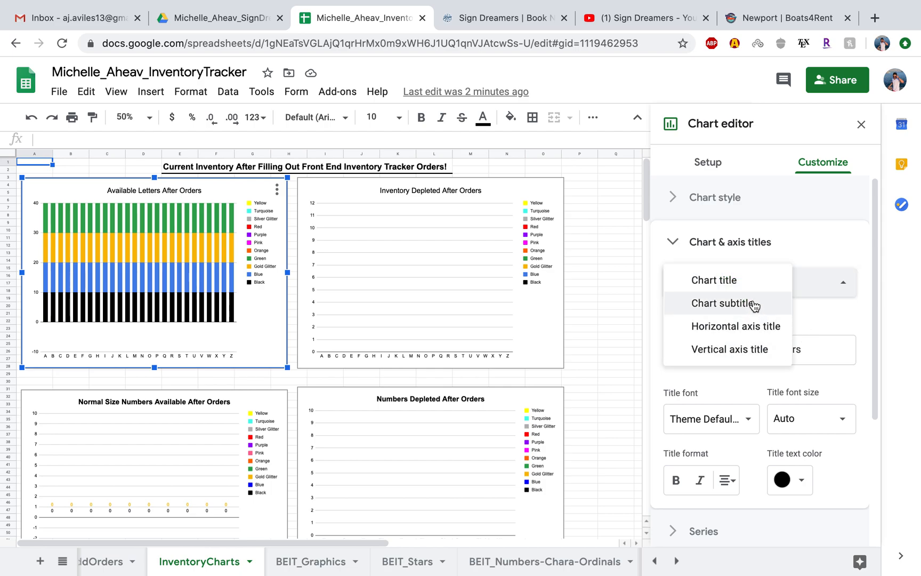
left_click(742, 246)
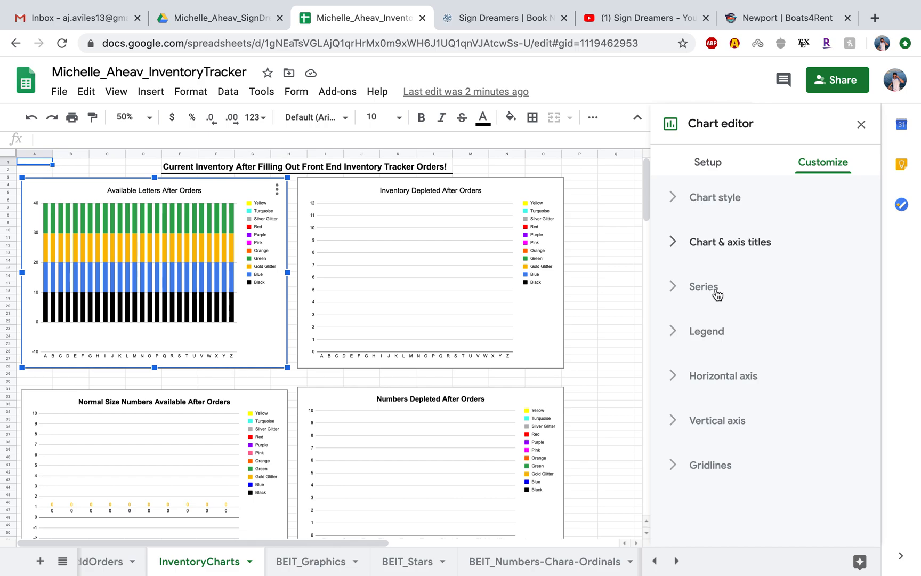
Examine the series settings of the Available Letters After Orders chart, including the color choices for the Orange series
left_click(716, 290)
left_click(733, 322)
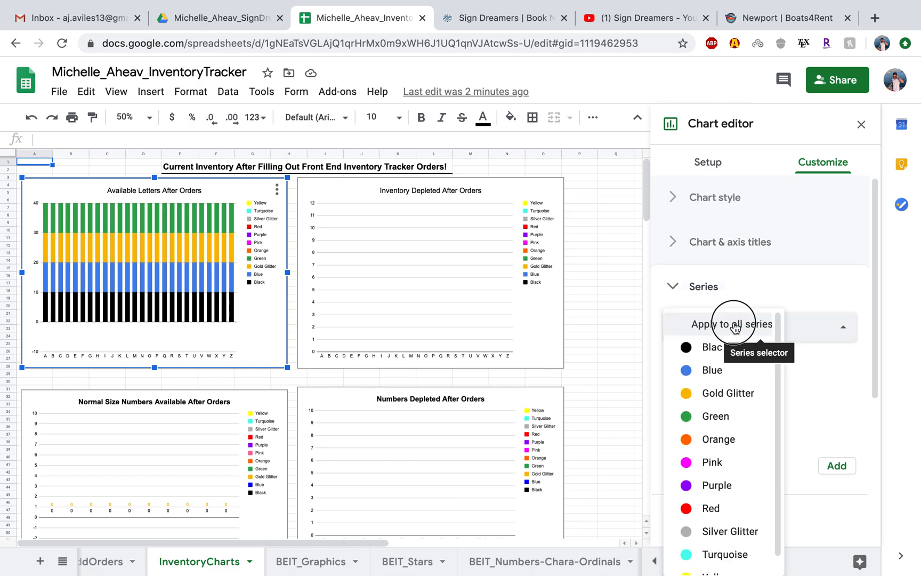
scroll(738, 454, "down", 1)
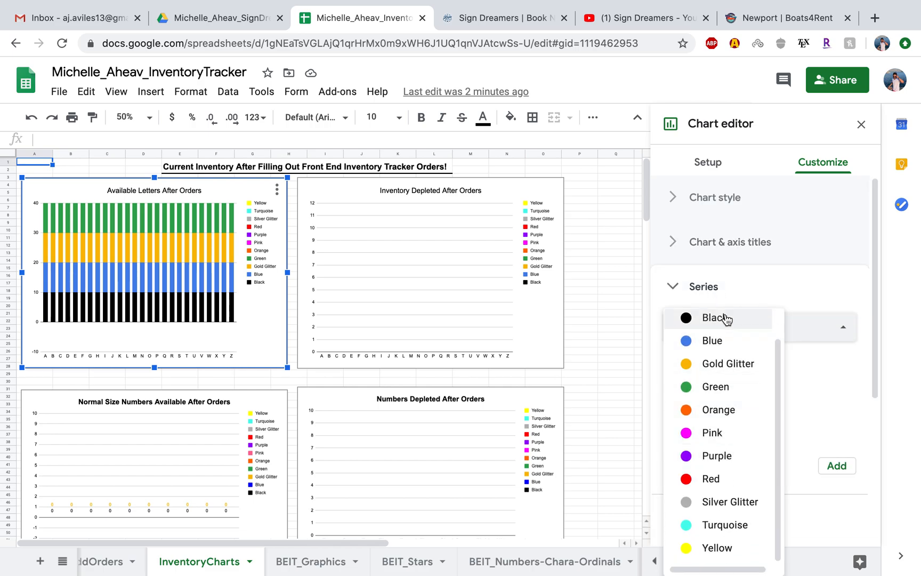
left_click(724, 410)
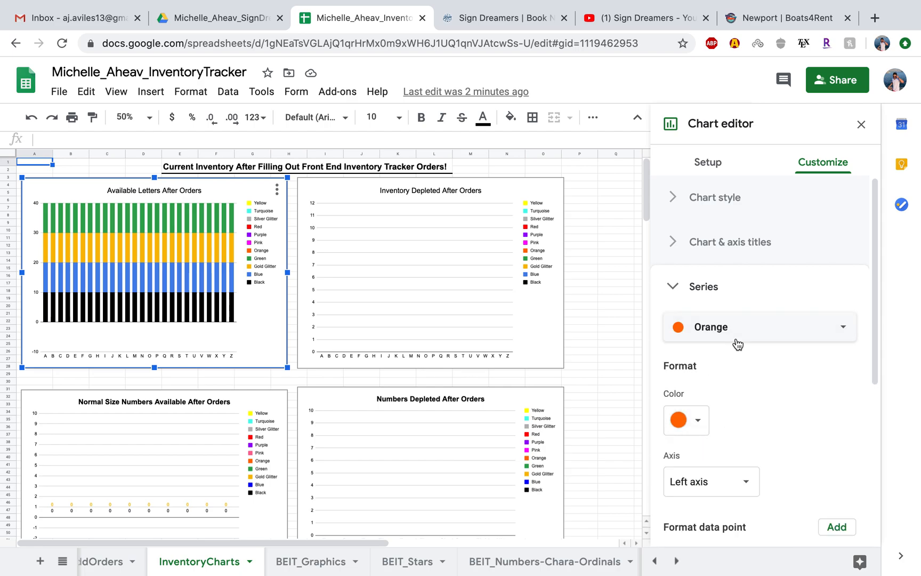
left_click(698, 420)
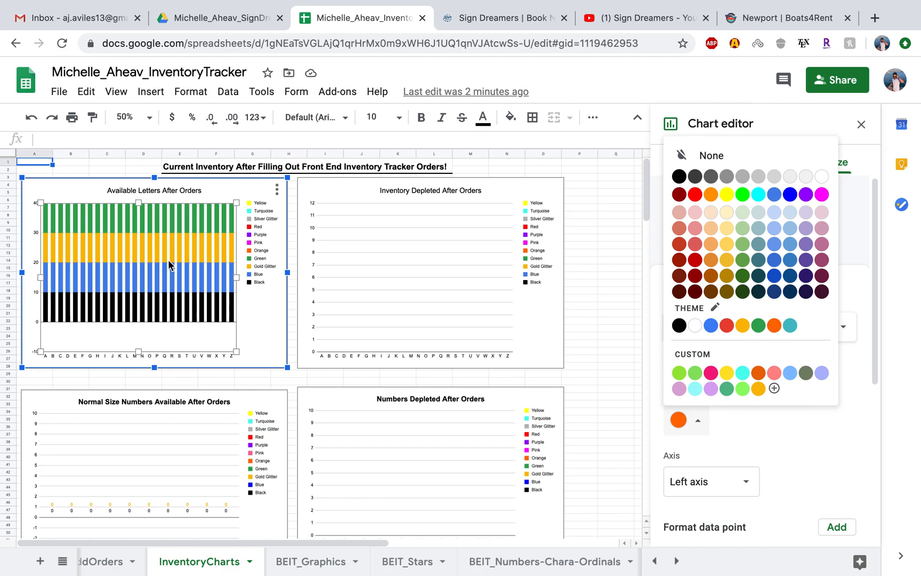
left_click(780, 433)
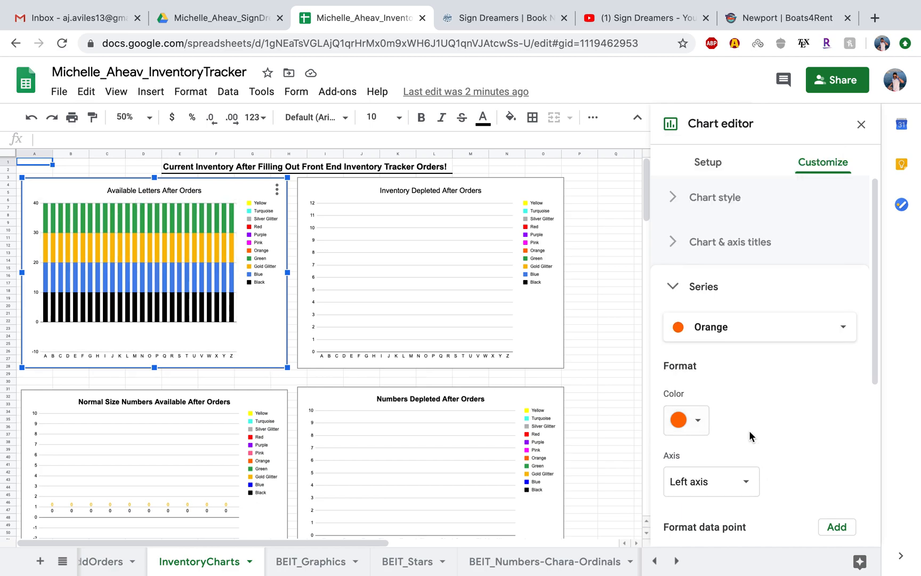
left_click(756, 331)
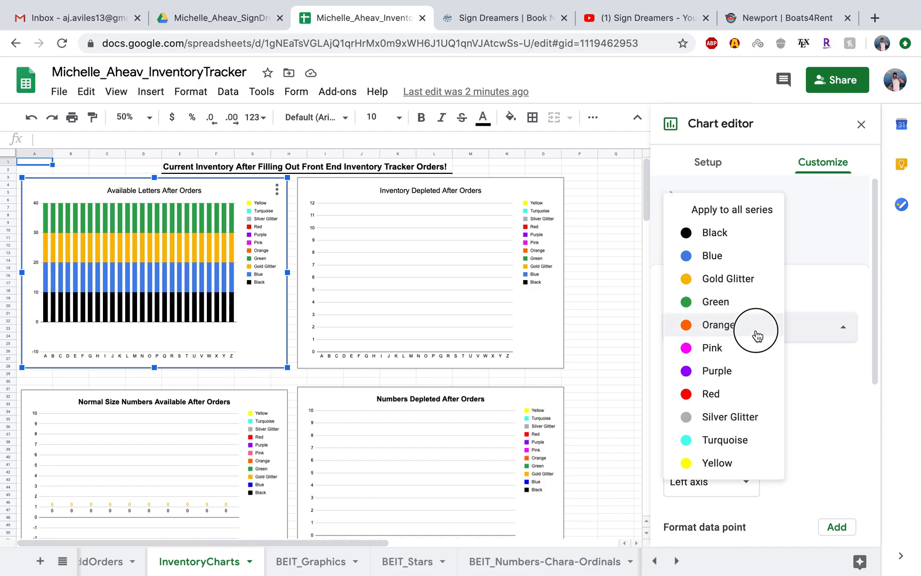
left_click(858, 410)
left_click(762, 292)
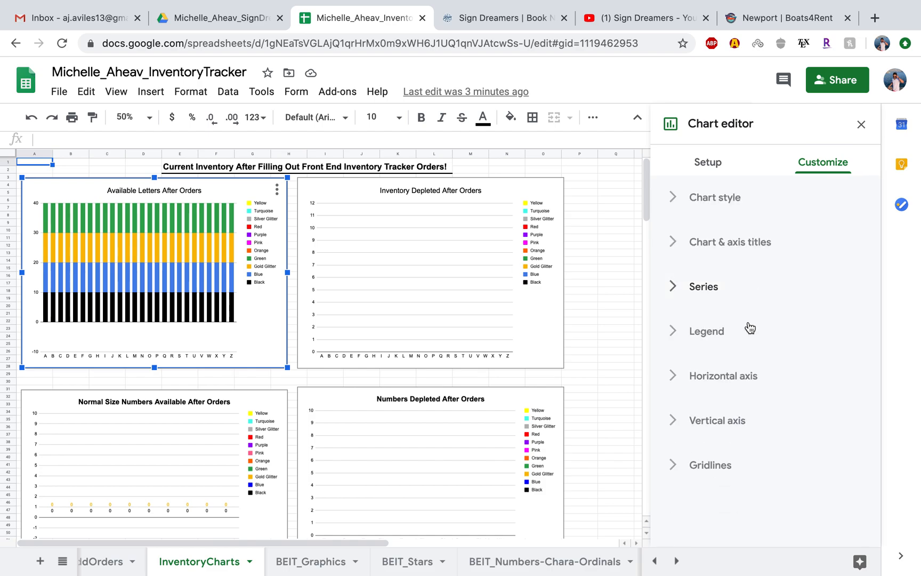
Examine the legend and horizontal axis settings of the Available Letters After Orders chart
left_click(734, 338)
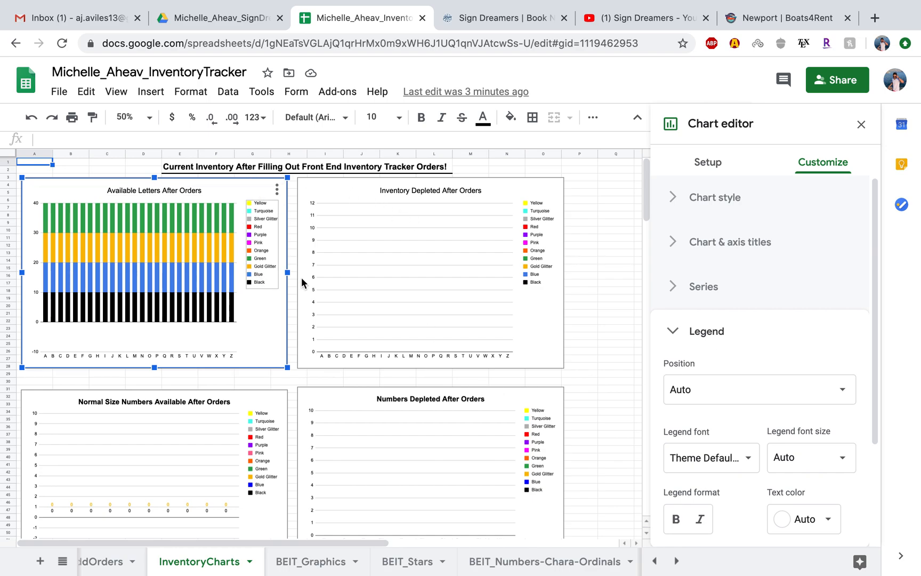
left_click(723, 333)
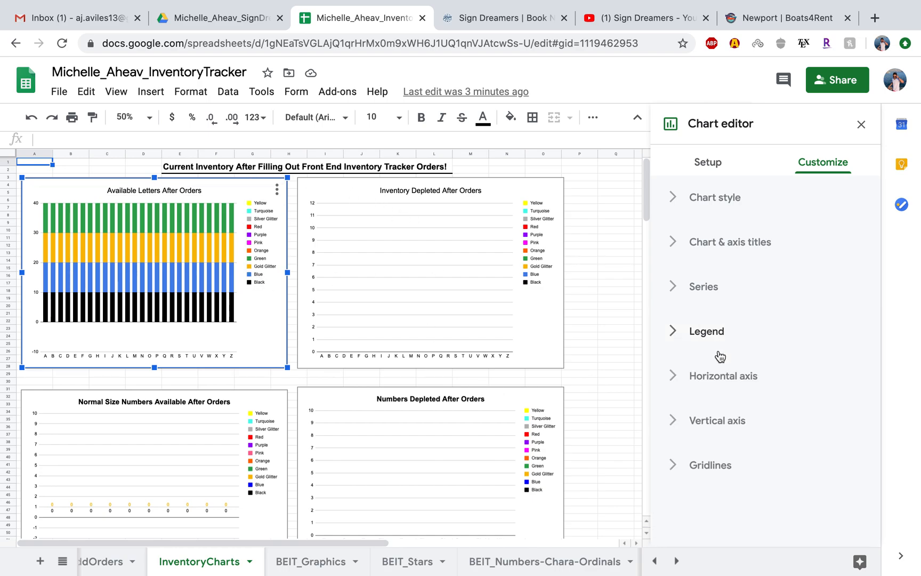
left_click(717, 377)
scroll(718, 377, "down", 4)
scroll(716, 378, "up", 2)
scroll(716, 378, "down", 1)
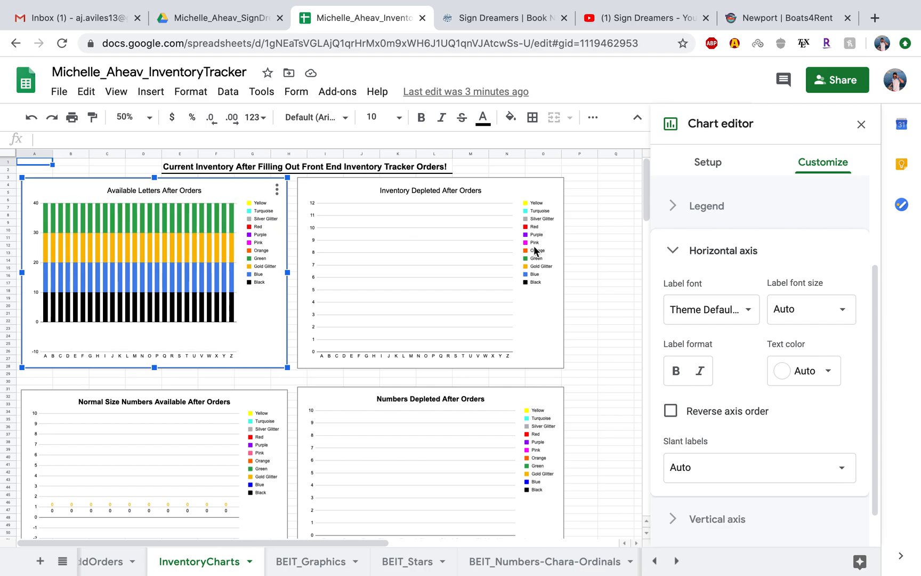
left_click(739, 249)
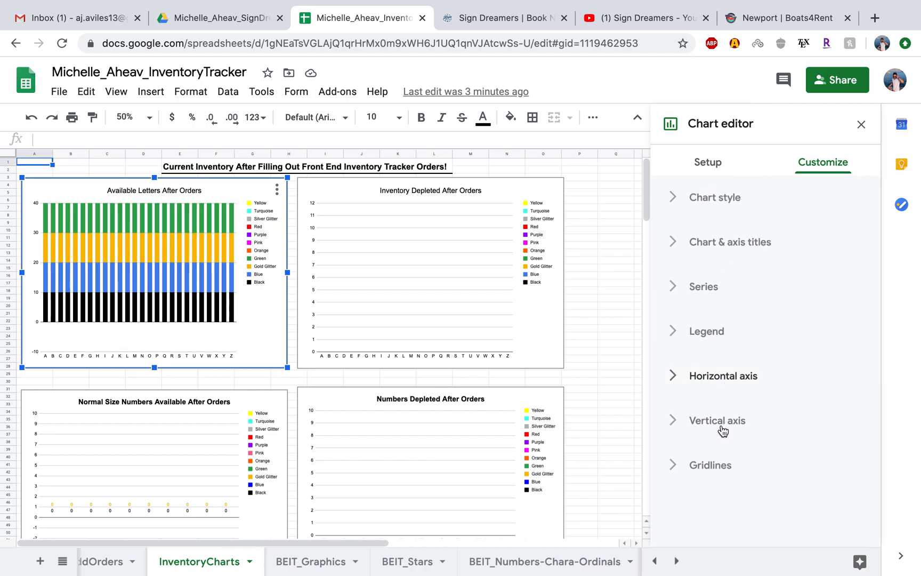
Check the letters chart's vertical axis bounds against the letter quantities on the BEIT_Numbers-Chara-Ordinals sheet
left_click(724, 420)
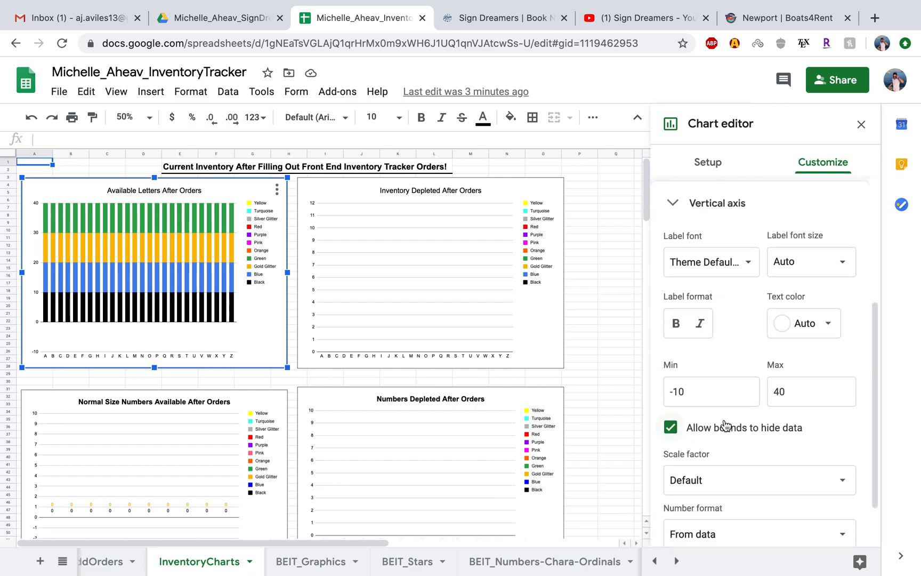
left_click(807, 390)
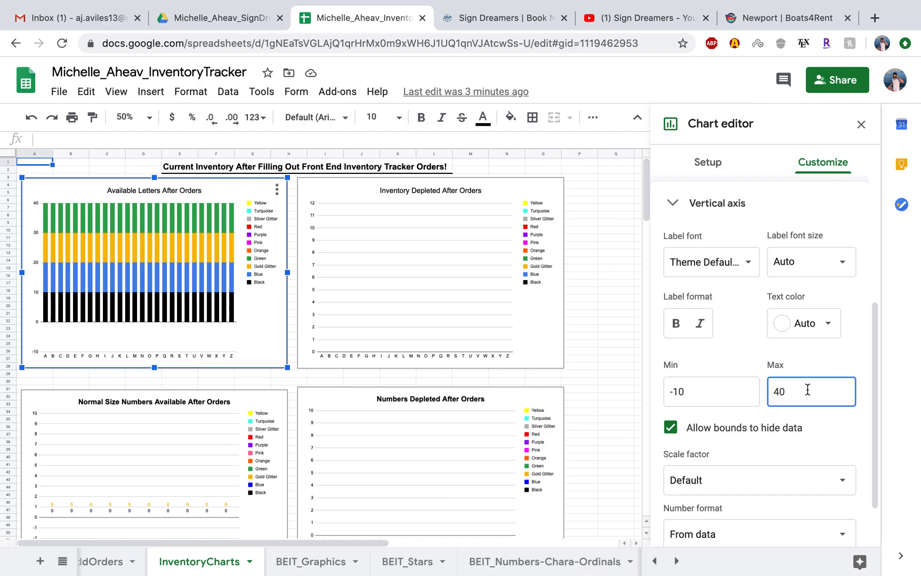
left_click(525, 562)
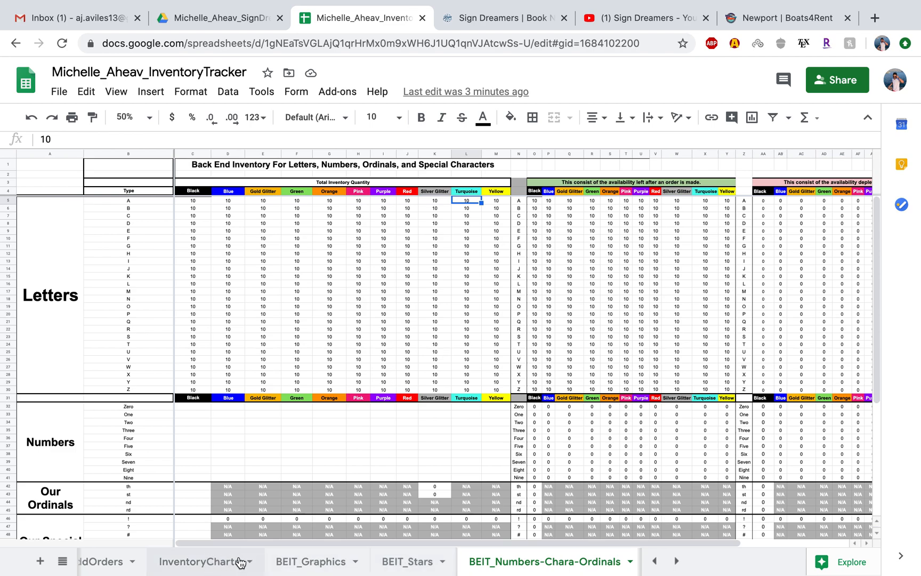
left_click(192, 566)
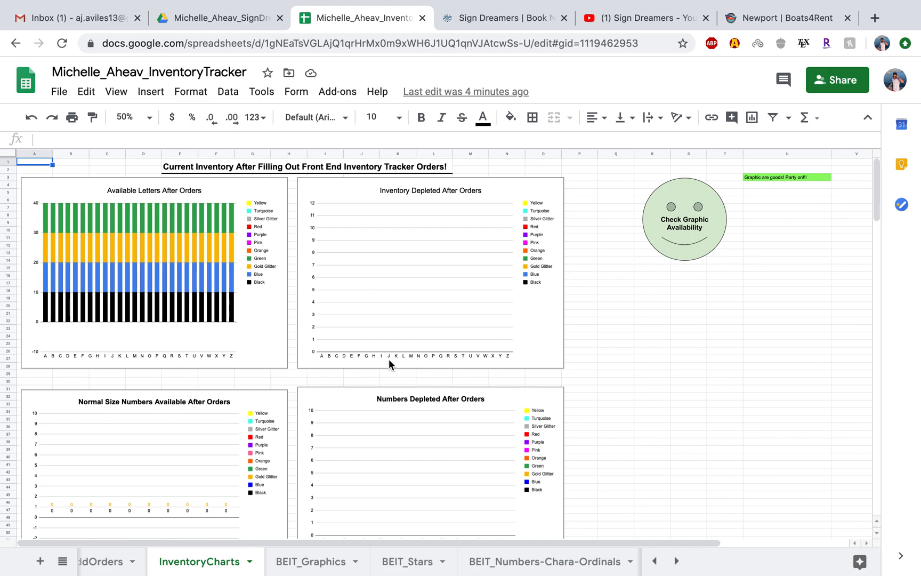
Set the vertical axis maximum of the Available Letters After Orders chart to 120, after trying 100 and 110
double_click(262, 315)
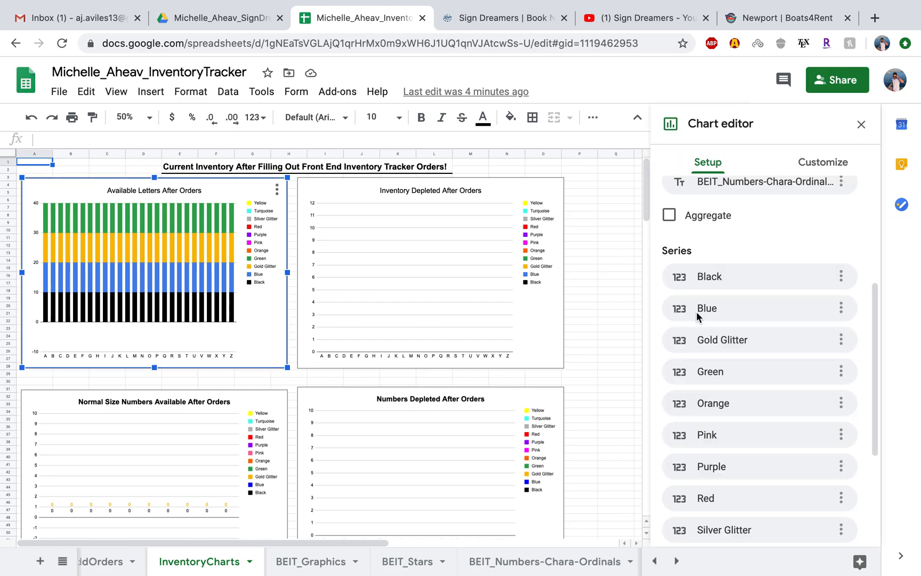
left_click(841, 163)
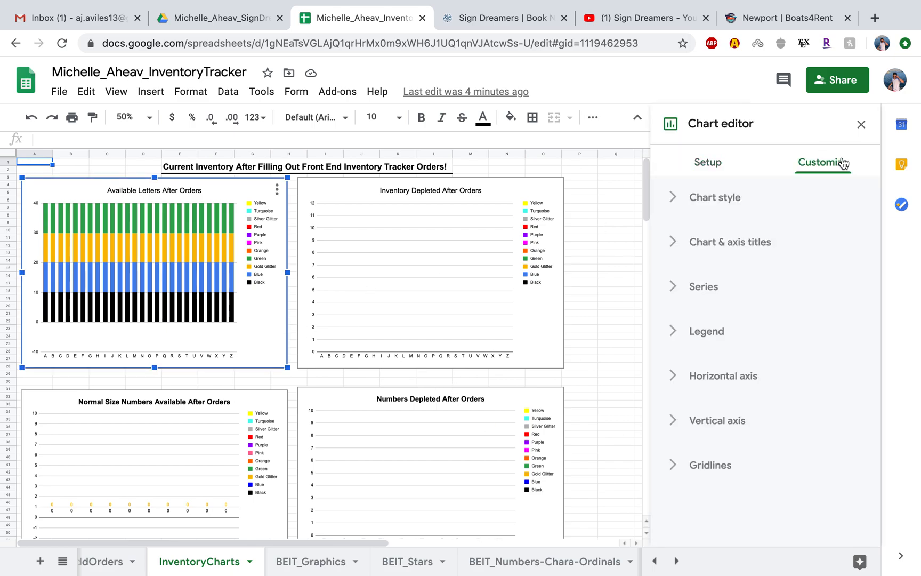
left_click(676, 424)
scroll(747, 405, "down", 5)
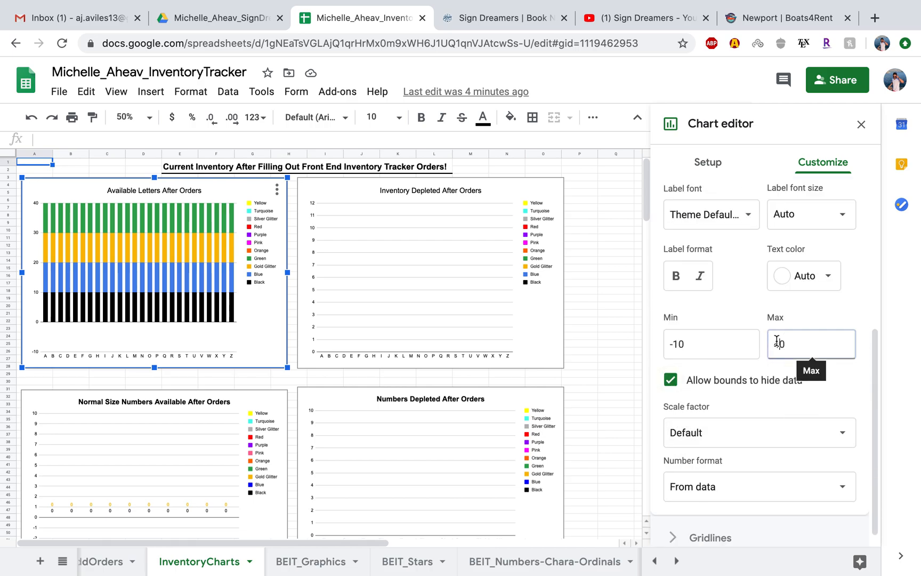
left_click(777, 342)
key("BackSpace")
type("100")
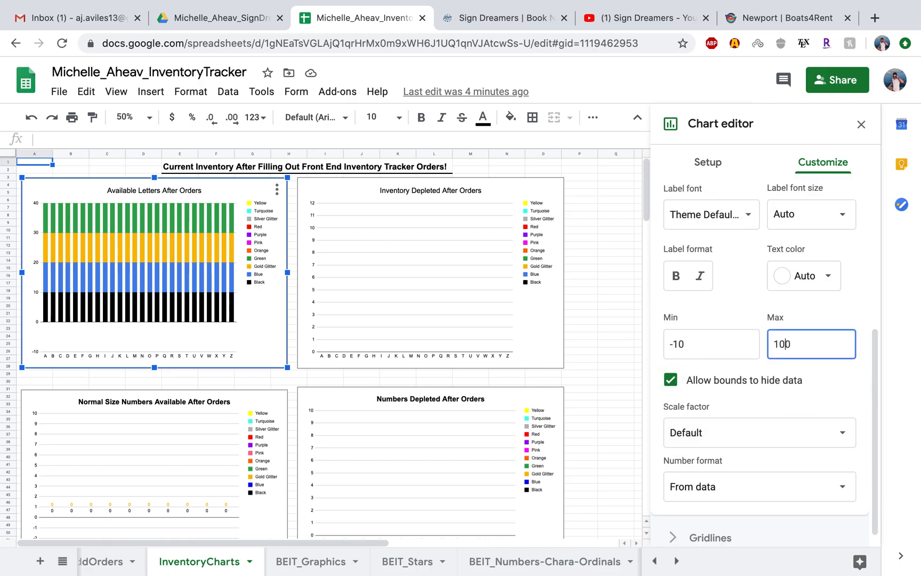
key("BackSpace")
type("1")
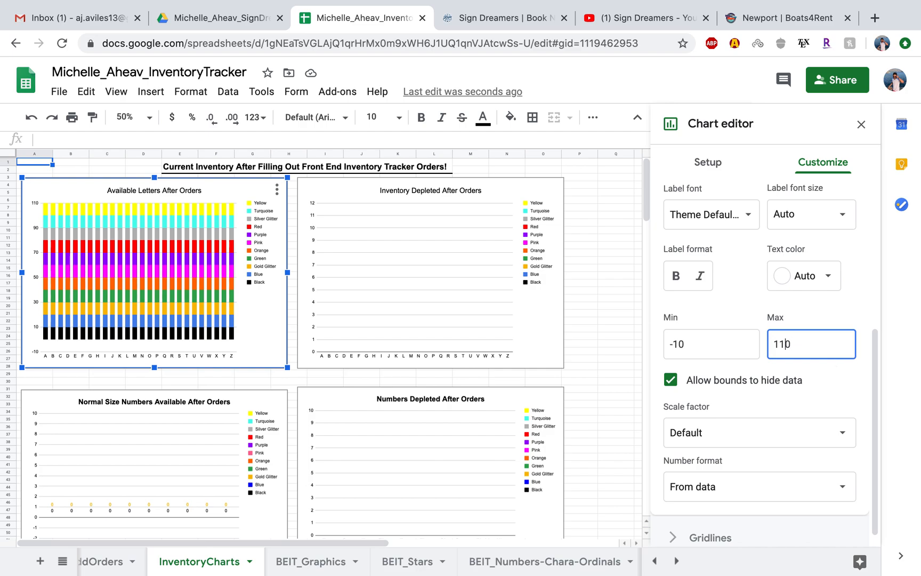
key("BackSpace")
type("2")
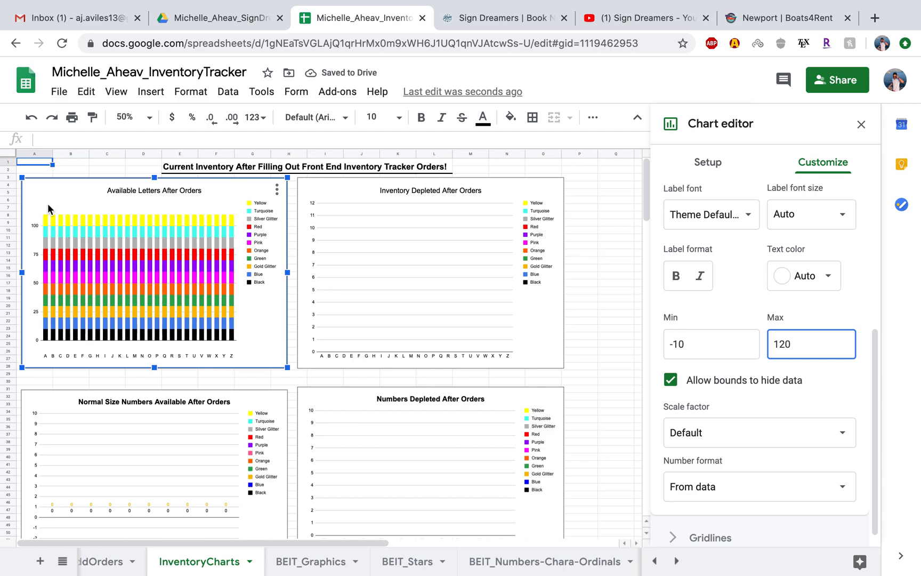
Try a major gridline count of 7 for the vertical axis of the Available Letters After Orders chart
left_click(617, 350)
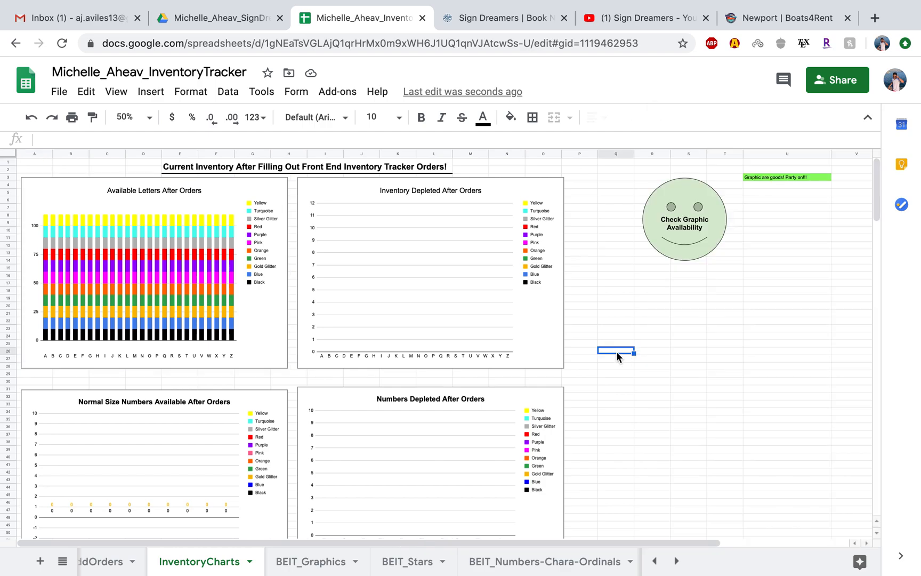
left_click(135, 276)
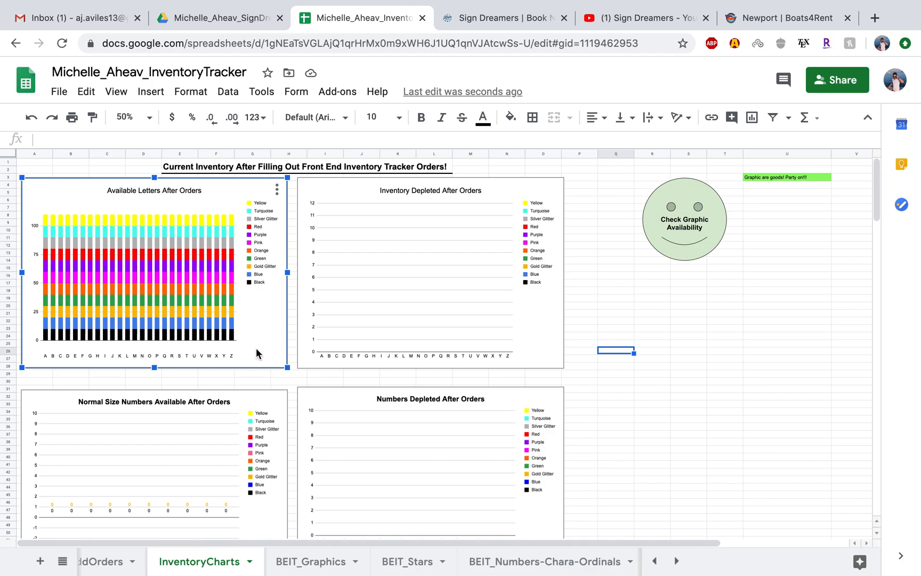
double_click(271, 337)
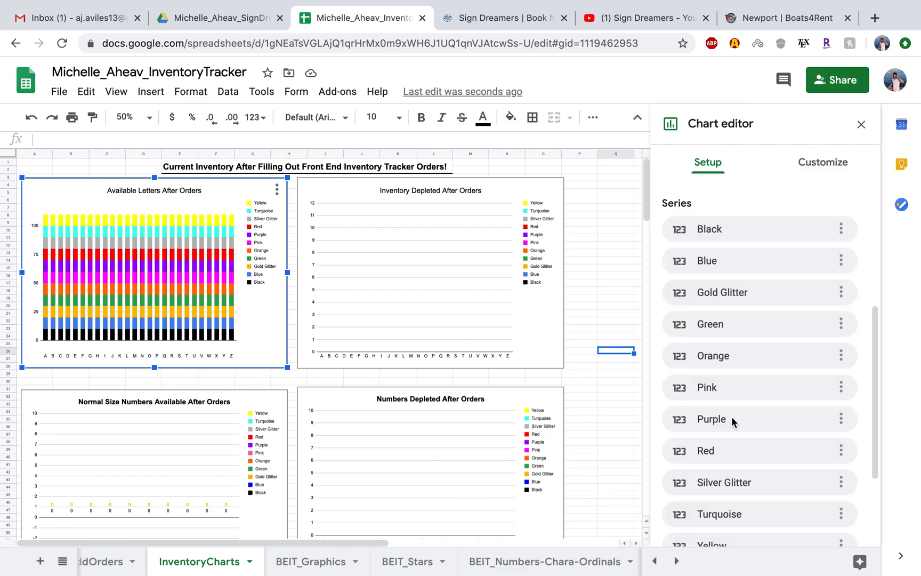
left_click(833, 164)
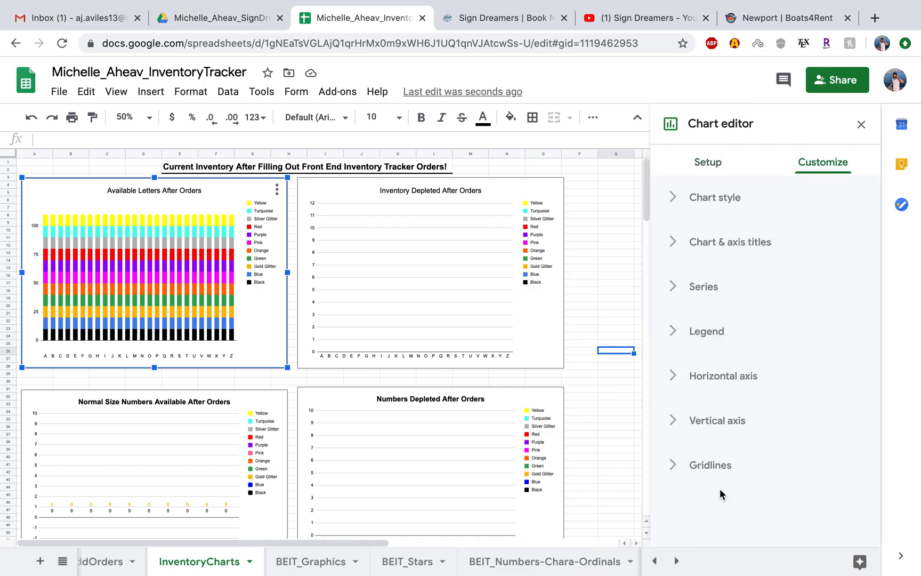
left_click(711, 465)
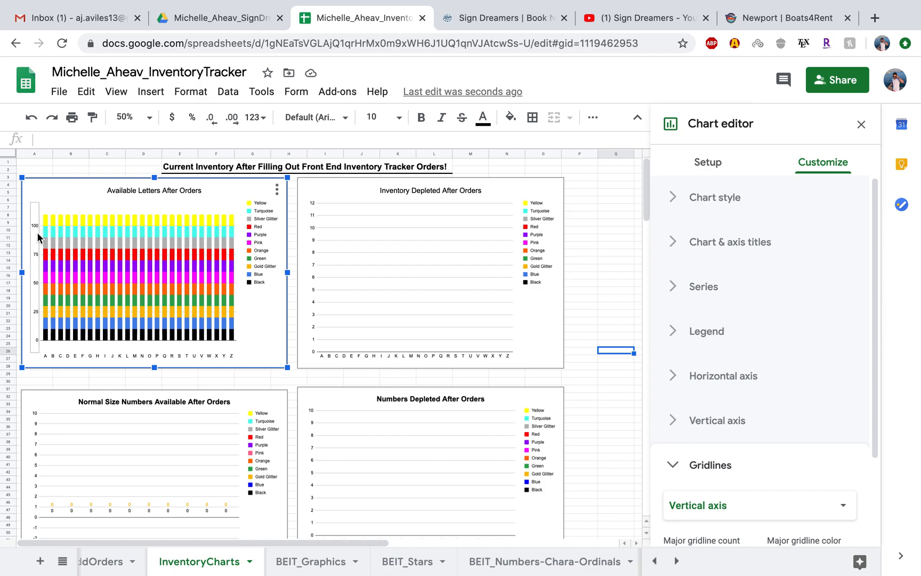
scroll(725, 440, "down", 2)
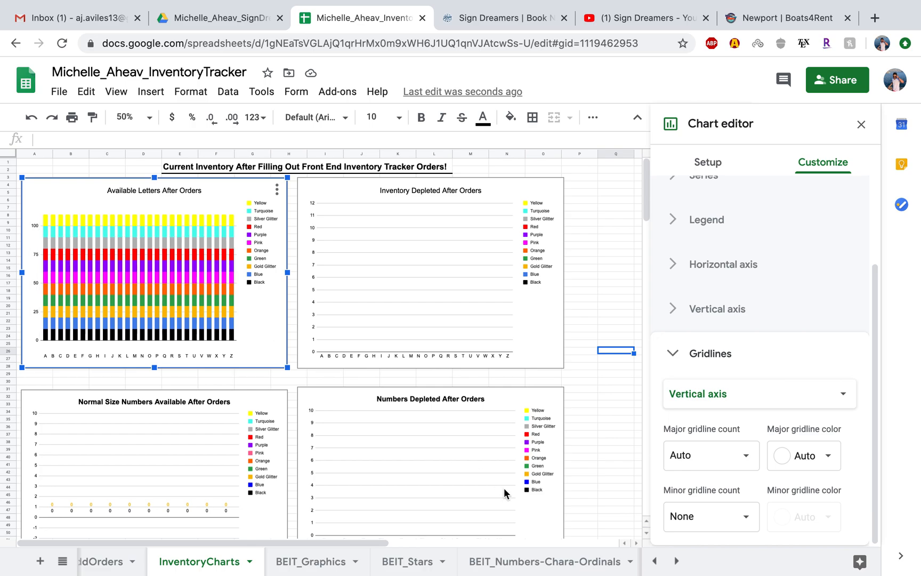
left_click(746, 457)
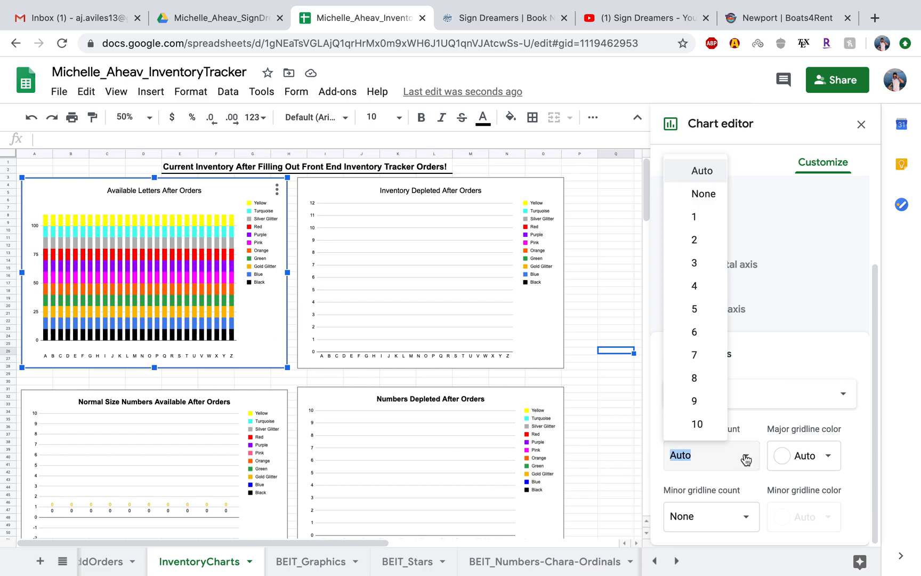
left_click(698, 357)
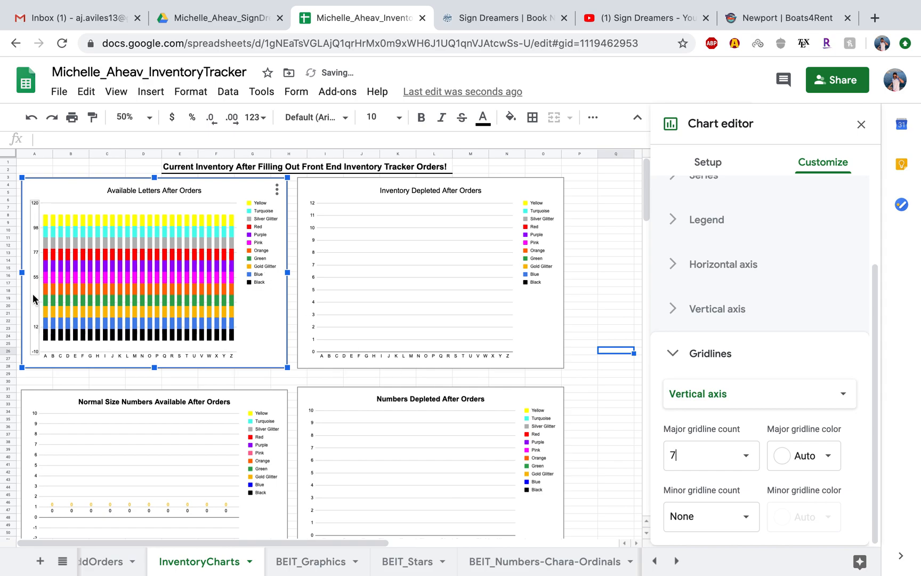
Try major gridline counts of 8, 10 and 9 on the letters chart's vertical axis, and return the count to Auto
left_click(746, 456)
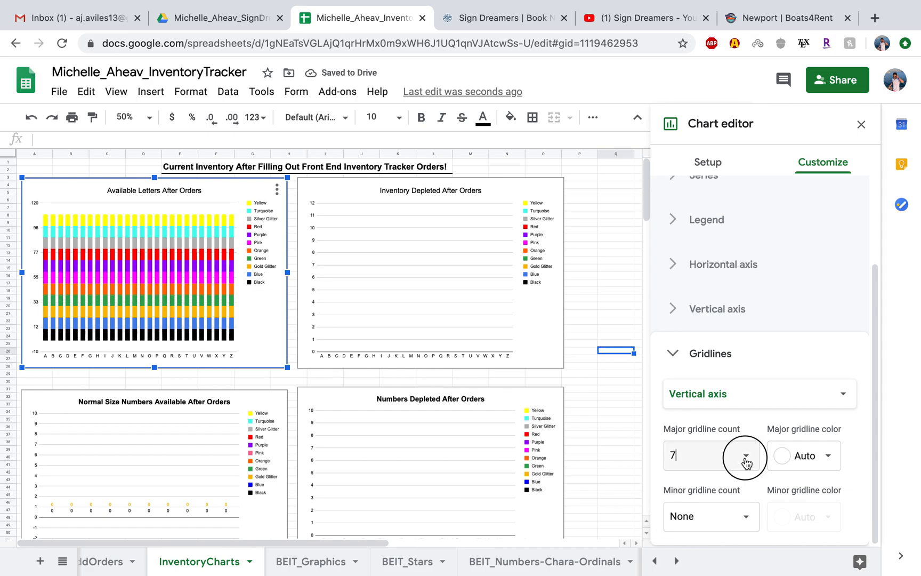
left_click(695, 377)
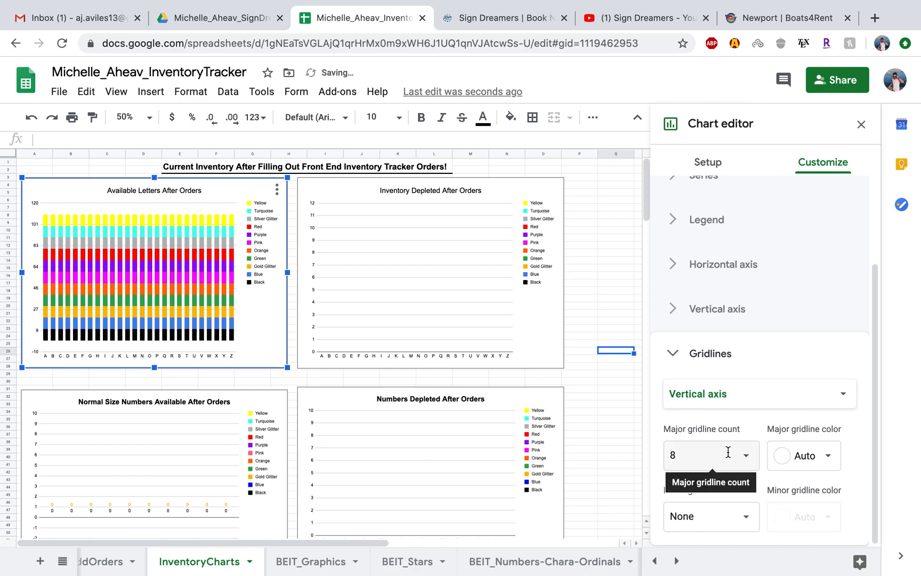
left_click(750, 464)
left_click(708, 422)
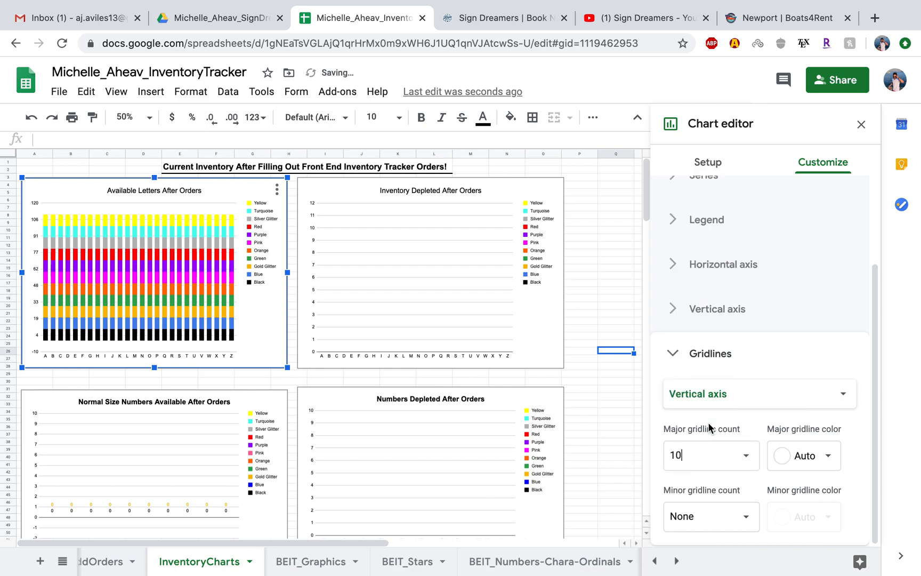
left_click(755, 452)
left_click(711, 404)
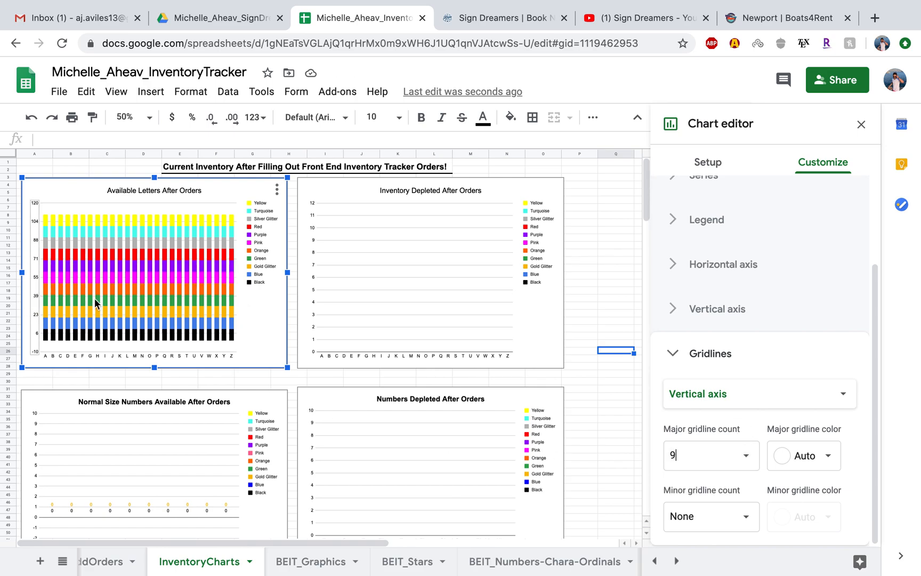
left_click(744, 456)
left_click(692, 172)
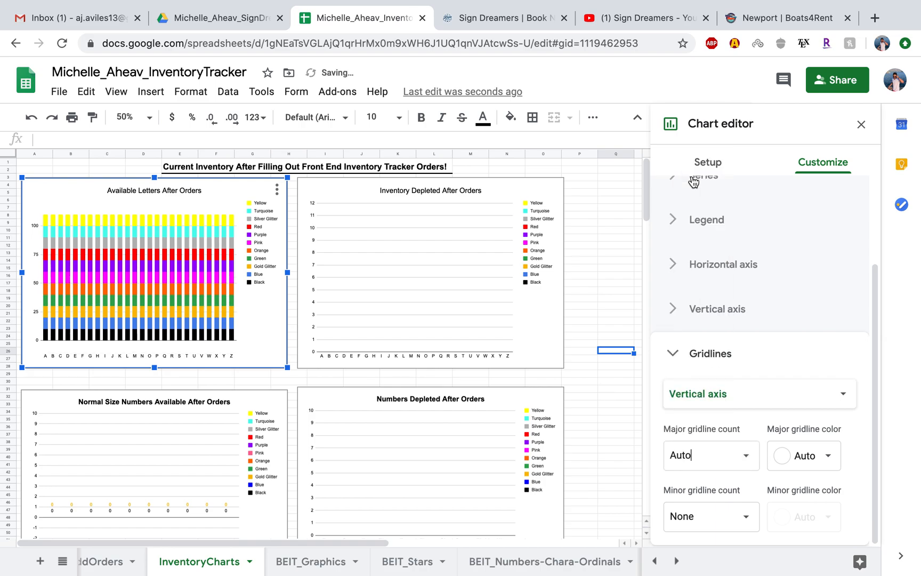
left_click(730, 353)
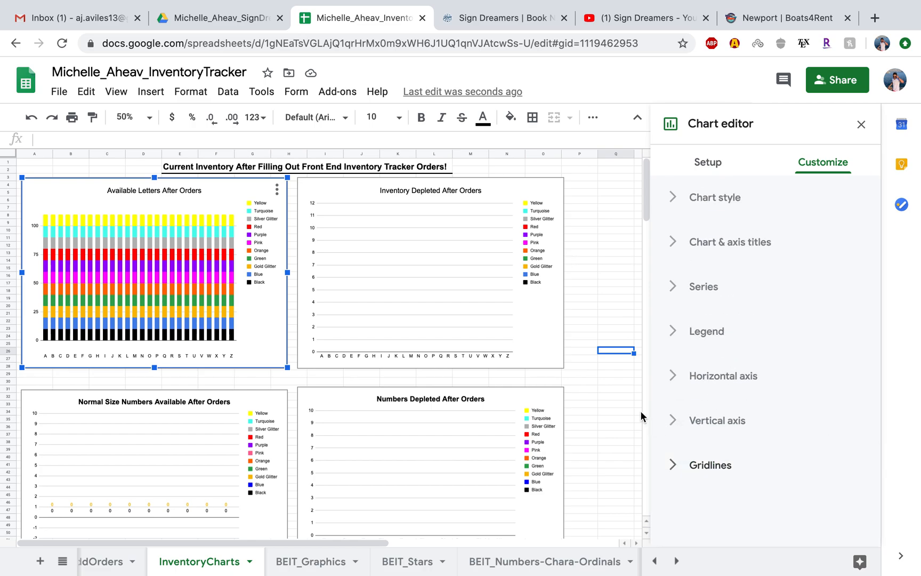
left_click(609, 353)
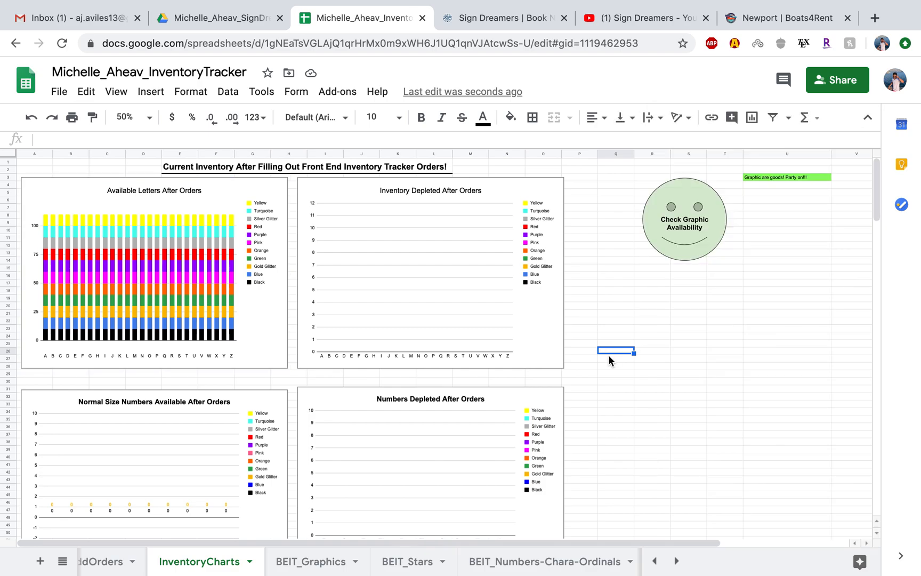
Set the horizontal axis maximum of the Available Stars After Orders chart to 230, after trying 160
scroll(608, 357, "down", 12)
scroll(608, 355, "down", 6)
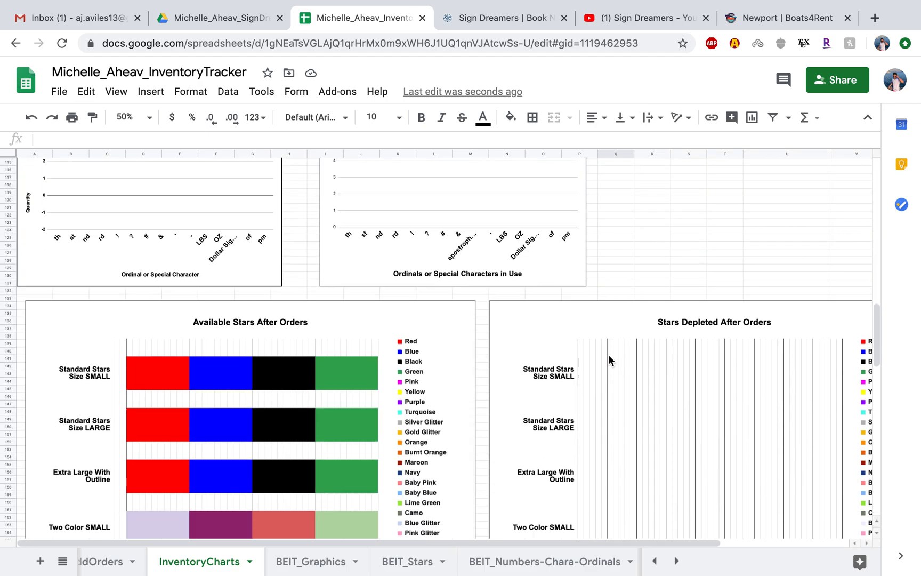
scroll(458, 243, "down", 1)
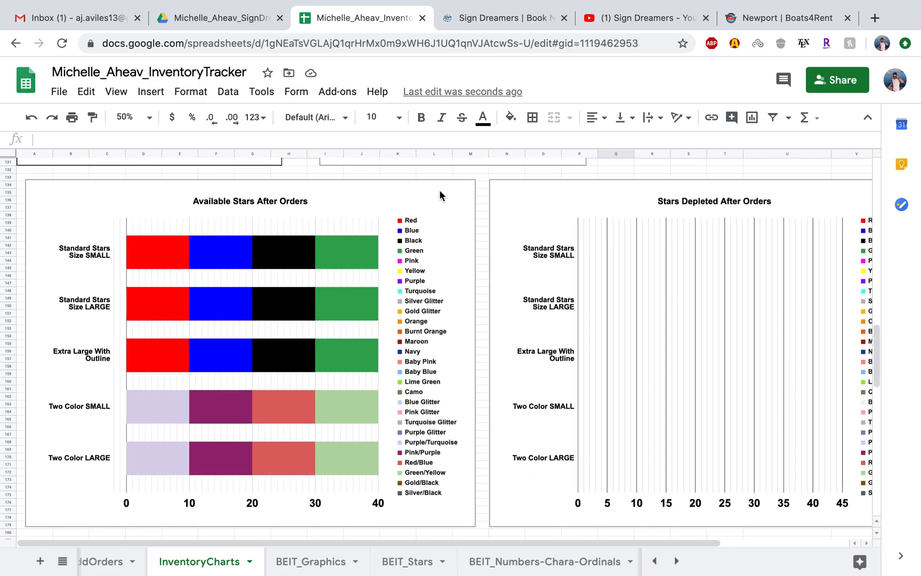
double_click(447, 205)
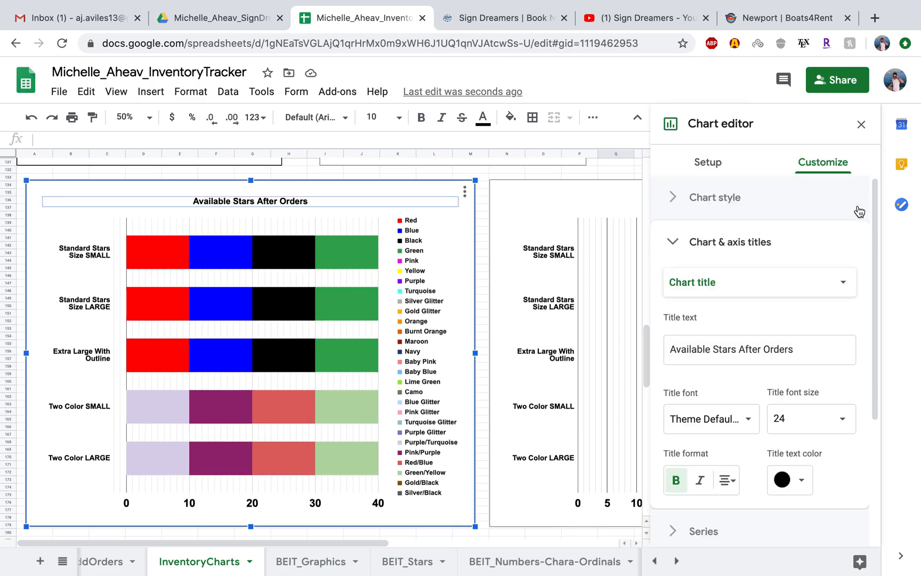
left_click(705, 241)
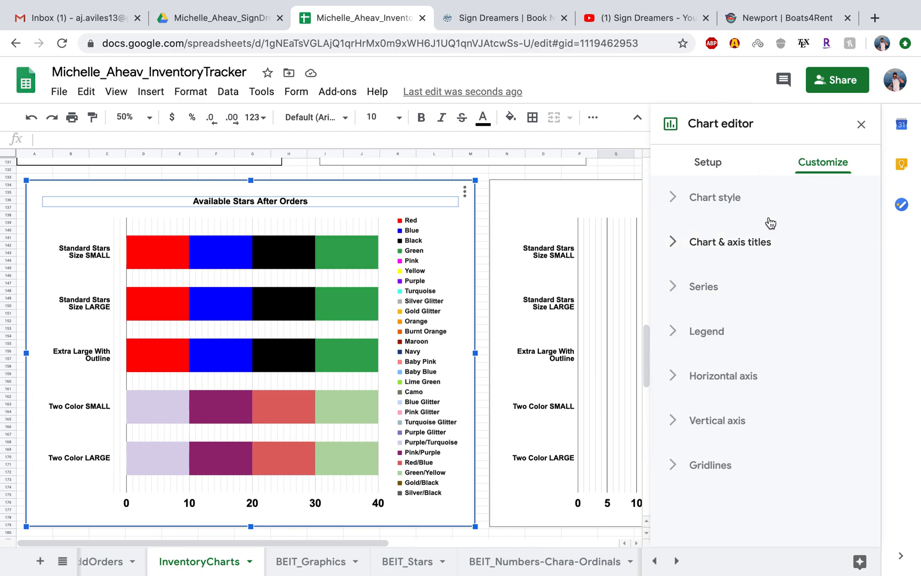
left_click(724, 380)
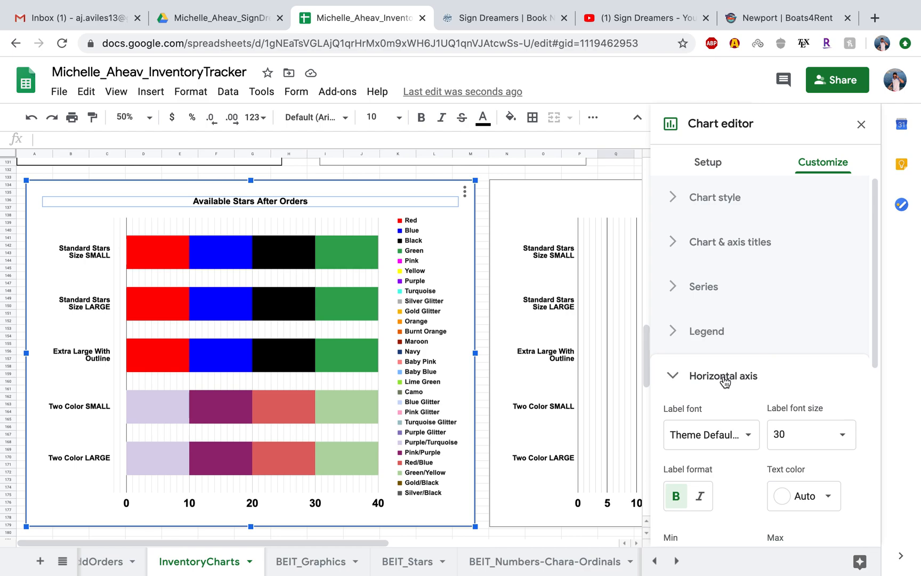
scroll(719, 512, "down", 5)
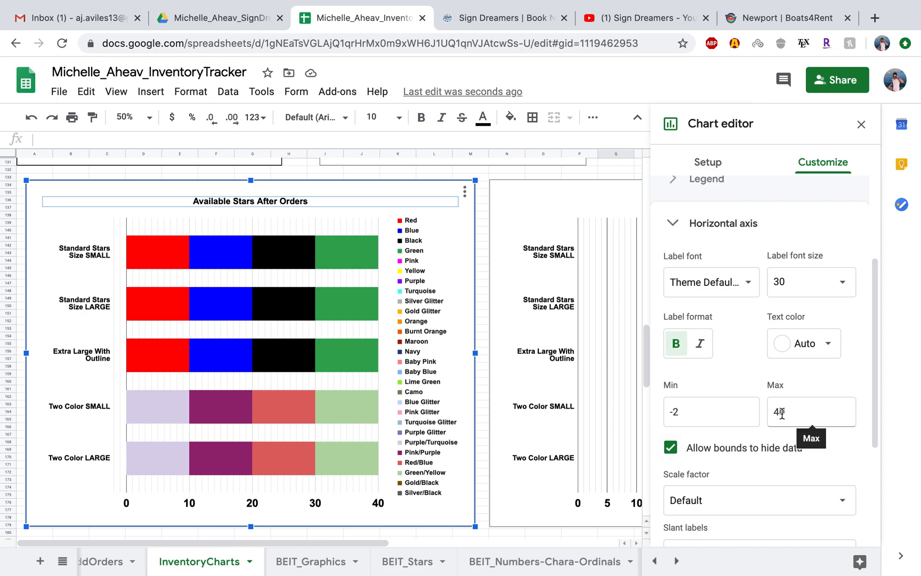
left_click(781, 413)
key("BackSpace")
type("10")
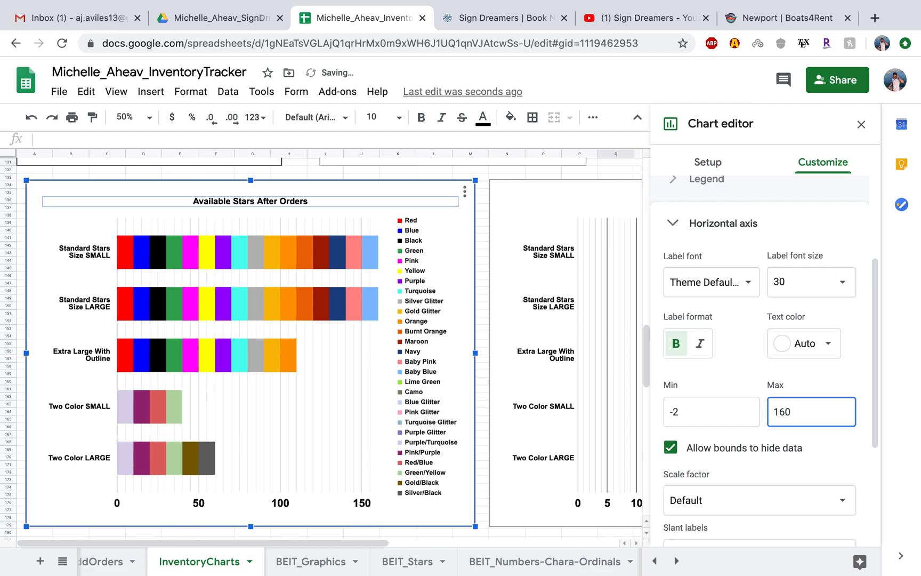
key("BackSpace")
type("20")
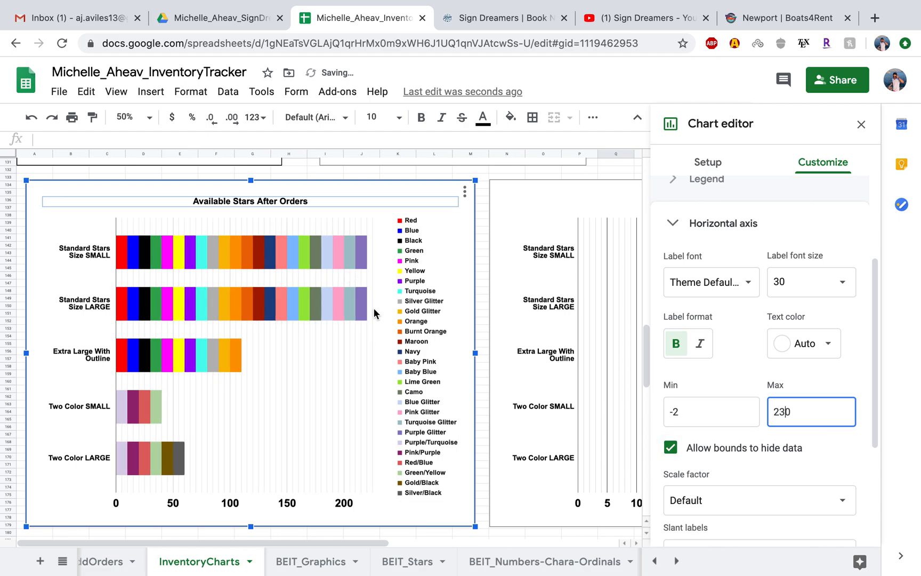
Set the horizontal axis minimum of the Available Stars After Orders chart to -20
left_click(694, 411)
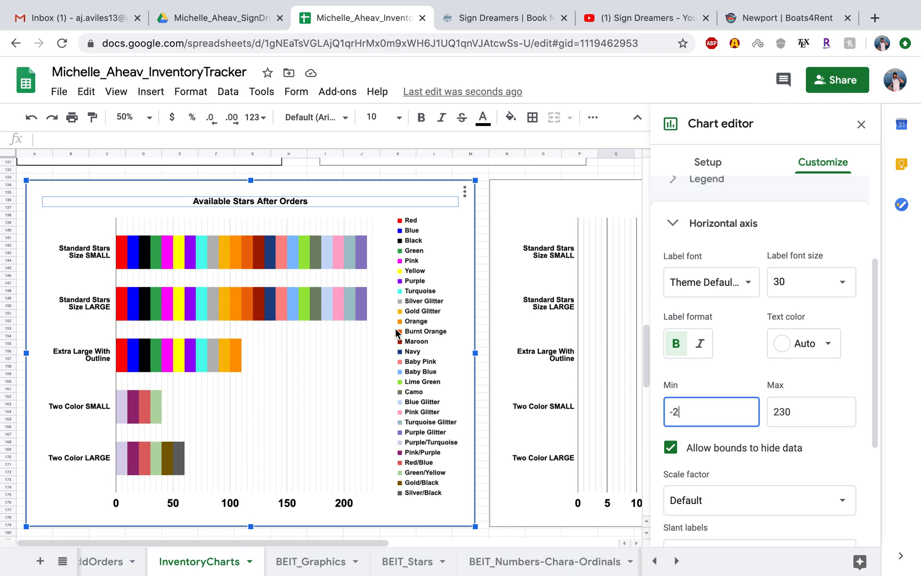
key("BackSpace")
type("20")
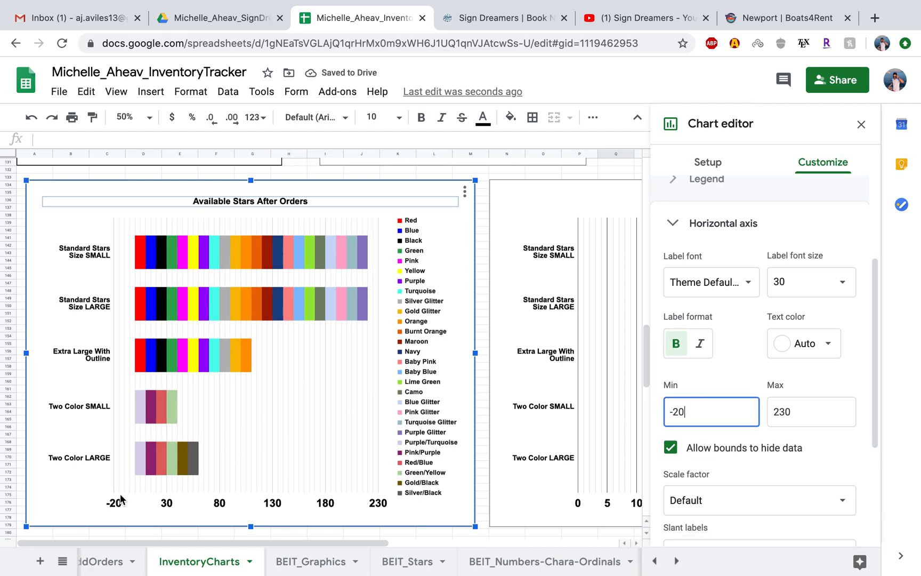
Try major gridline counts of 10 and 6 on the stars chart's horizontal axis, and return the count to Auto
scroll(773, 419, "down", 4)
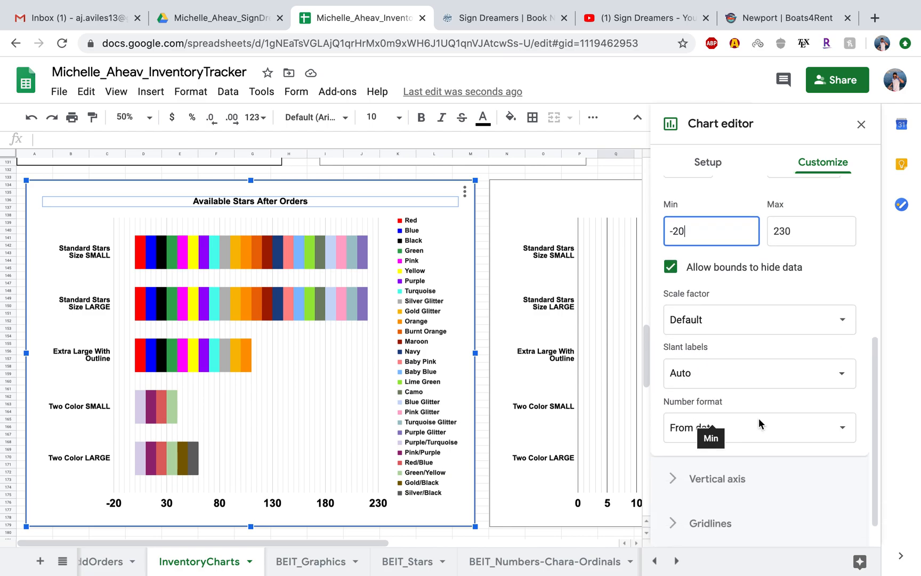
left_click(699, 523)
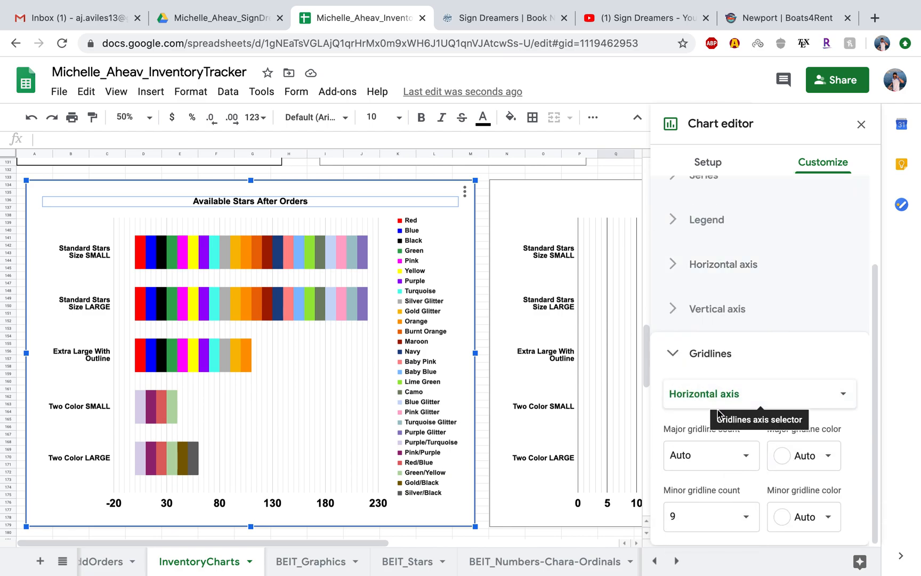
left_click(738, 399)
left_click(745, 399)
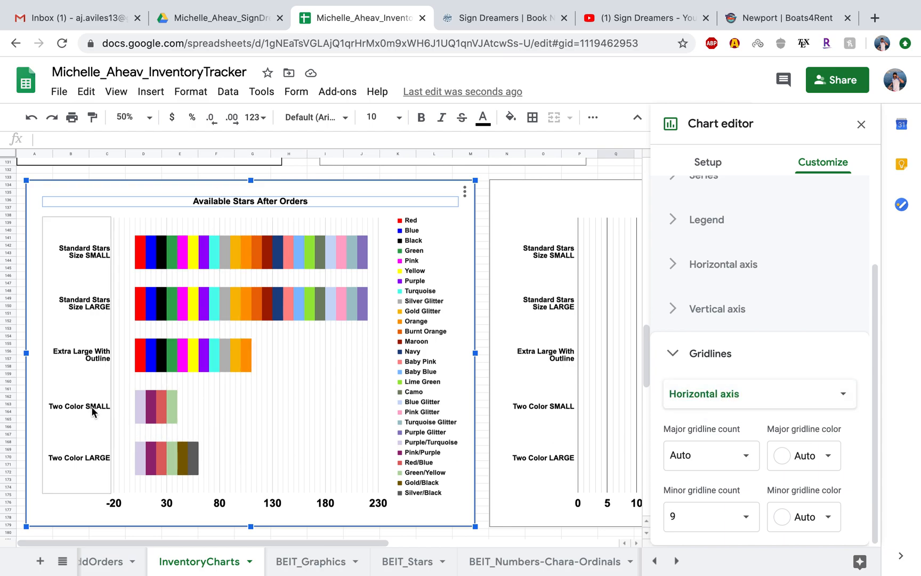
left_click(734, 451)
left_click(704, 419)
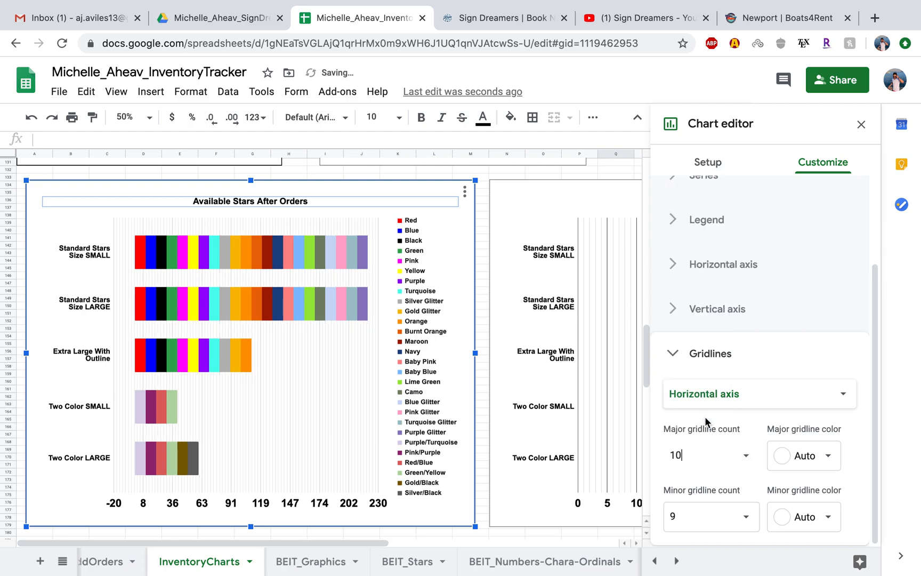
left_click(741, 453)
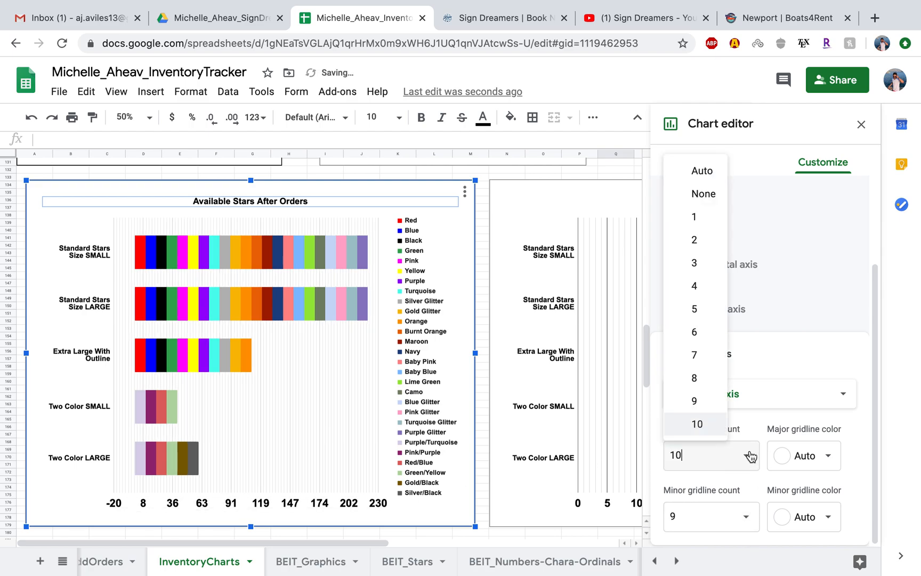
left_click(695, 332)
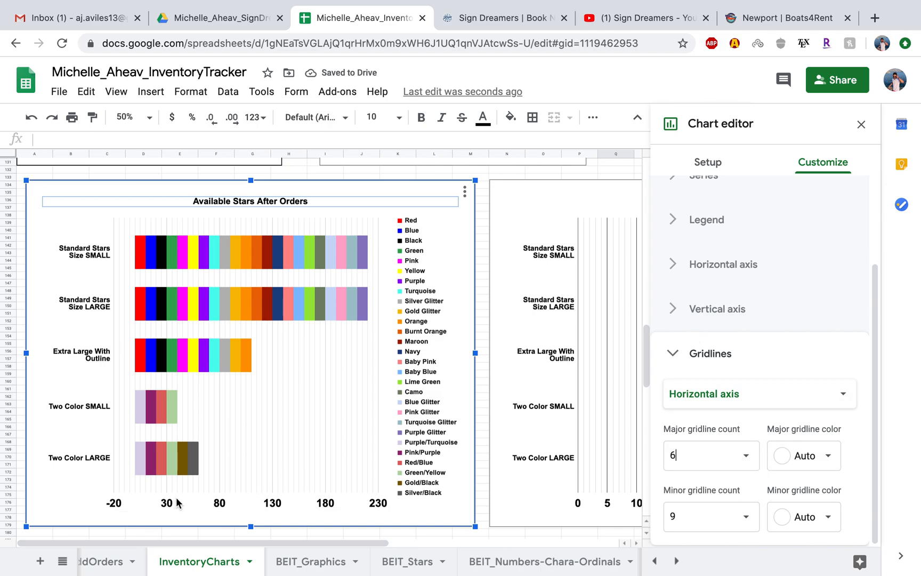
left_click(754, 459)
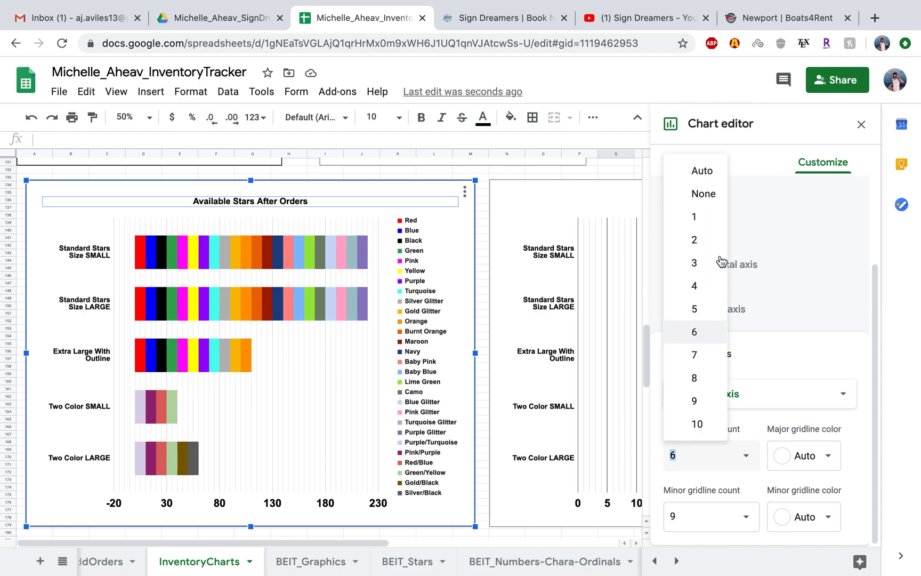
left_click(711, 180)
left_click(711, 354)
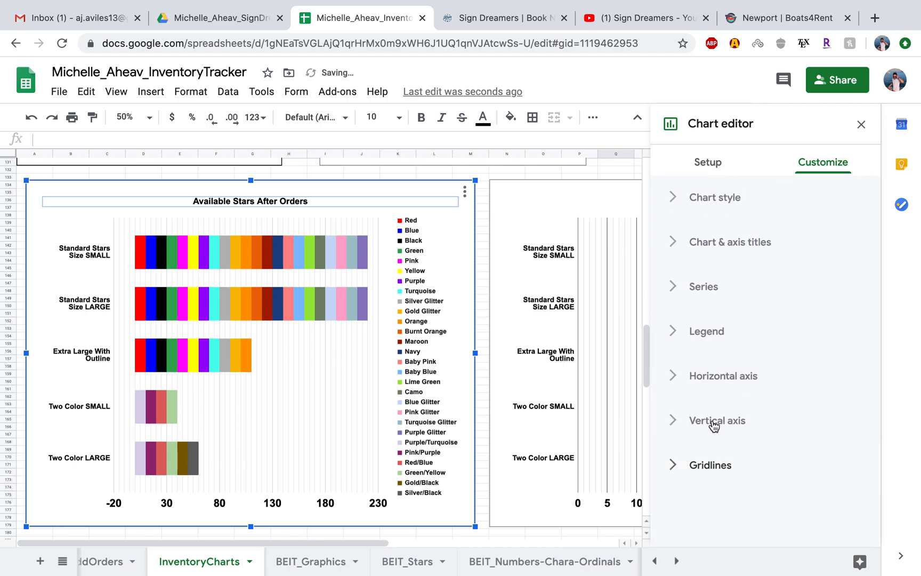
Set the horizontal axis minimum of the Available Stars After Orders chart to -5 and close the chart editor
left_click(724, 376)
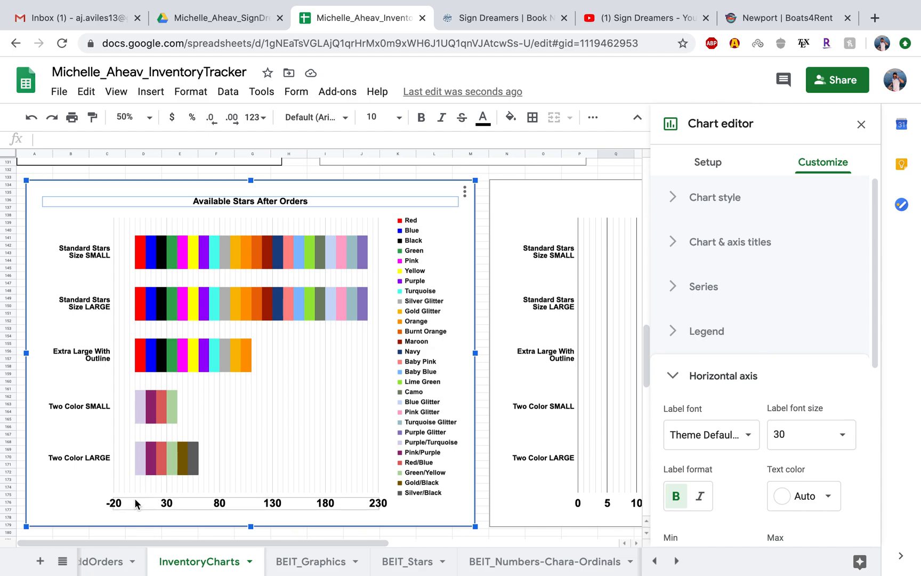
scroll(744, 496, "down", 2)
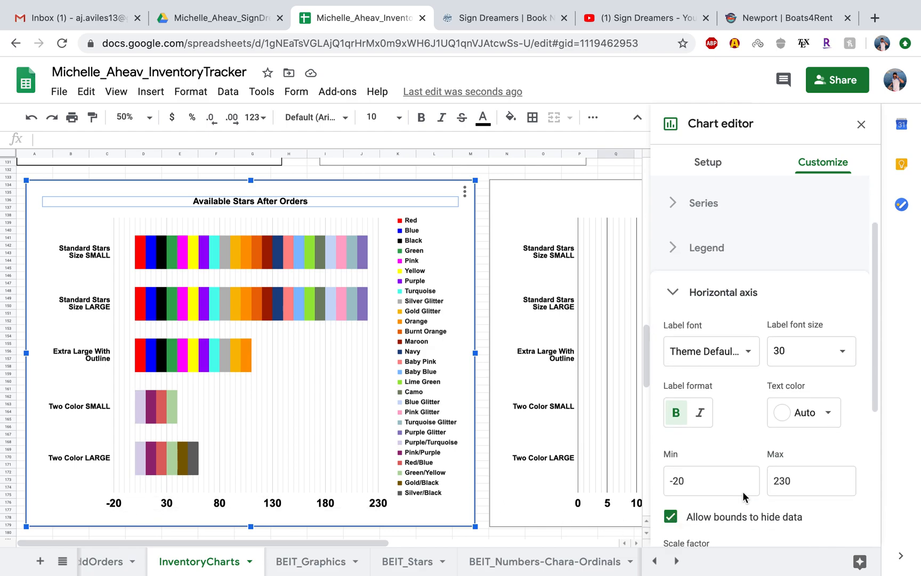
scroll(744, 496, "down", 5)
left_click(678, 231)
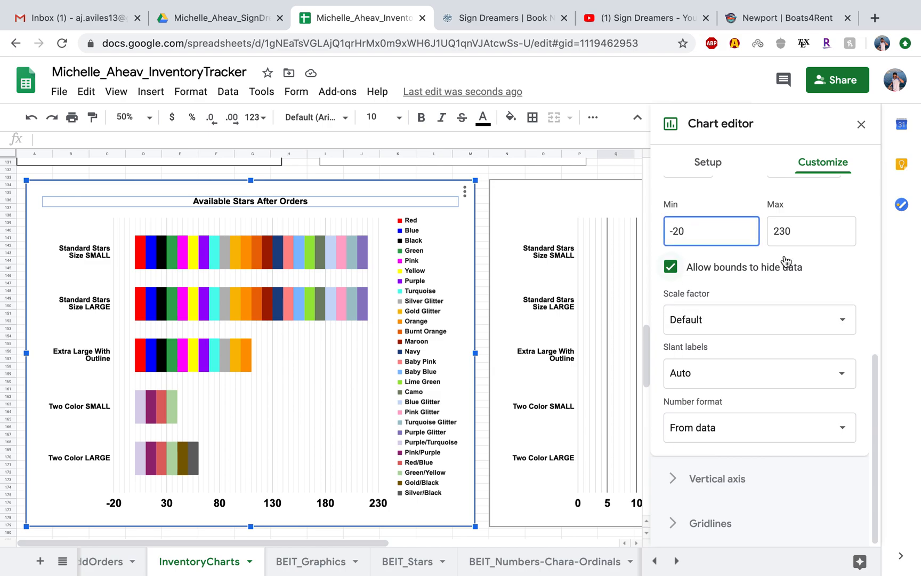
key("BackSpace")
key("BackSpace")
type("5")
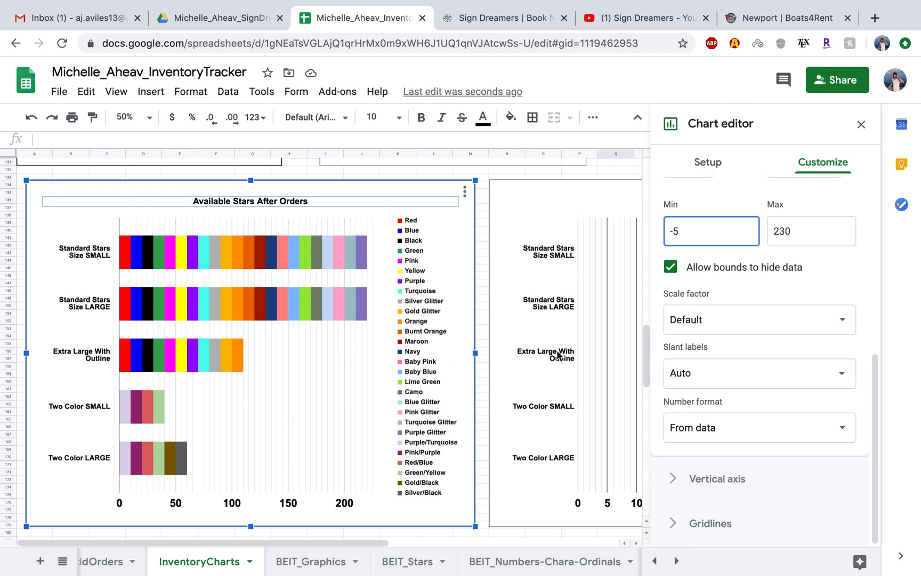
left_click(861, 121)
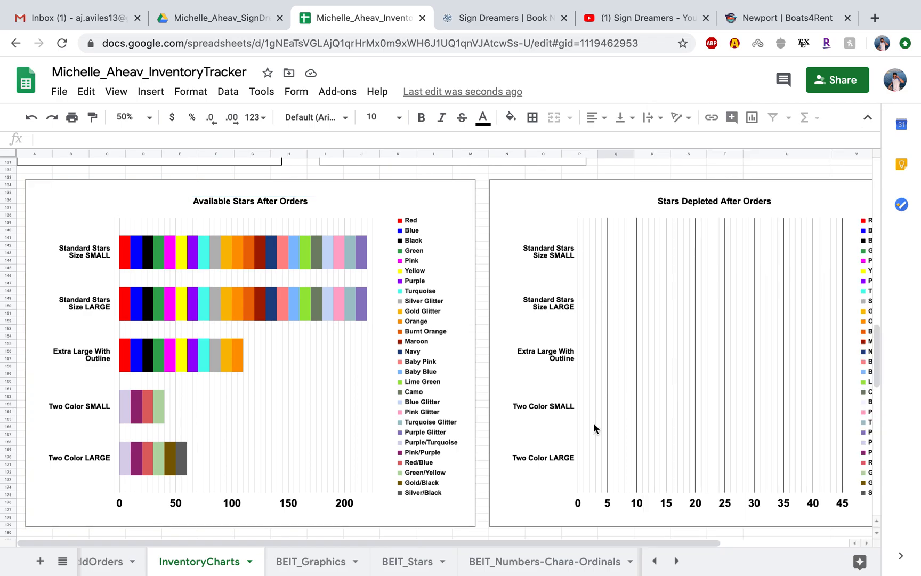
Open the customization settings of the Available Letters After Orders chart
scroll(525, 438, "down", 3)
scroll(523, 441, "down", 4)
scroll(523, 440, "up", 6)
scroll(522, 436, "up", 20)
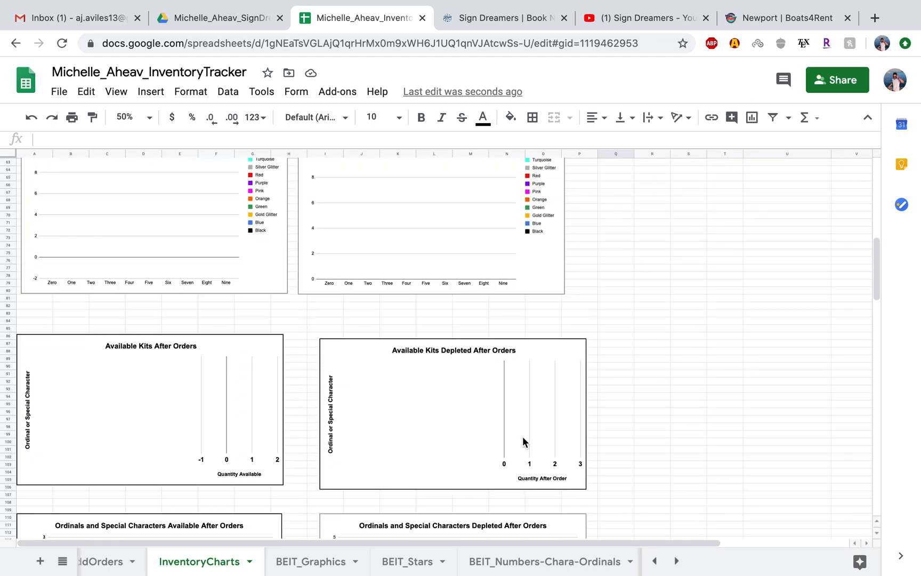
double_click(257, 330)
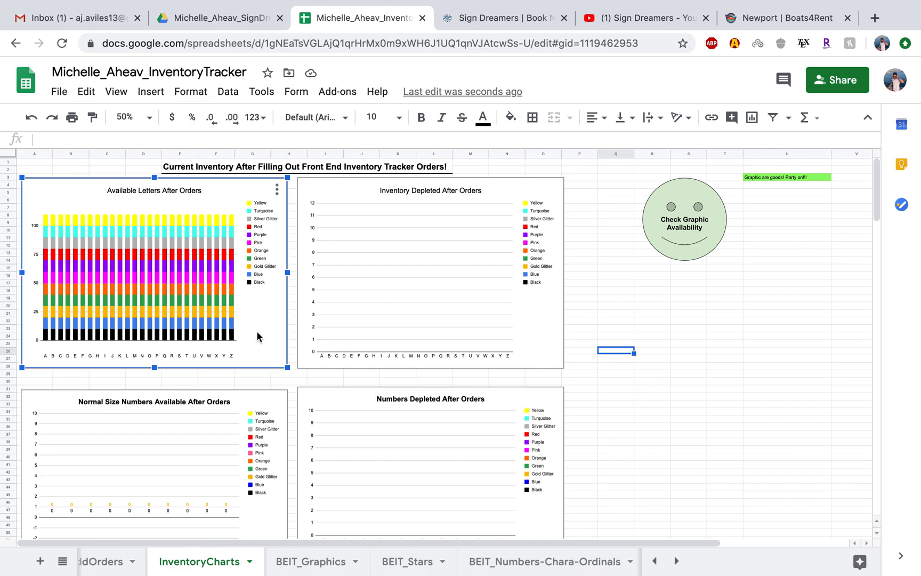
left_click(841, 163)
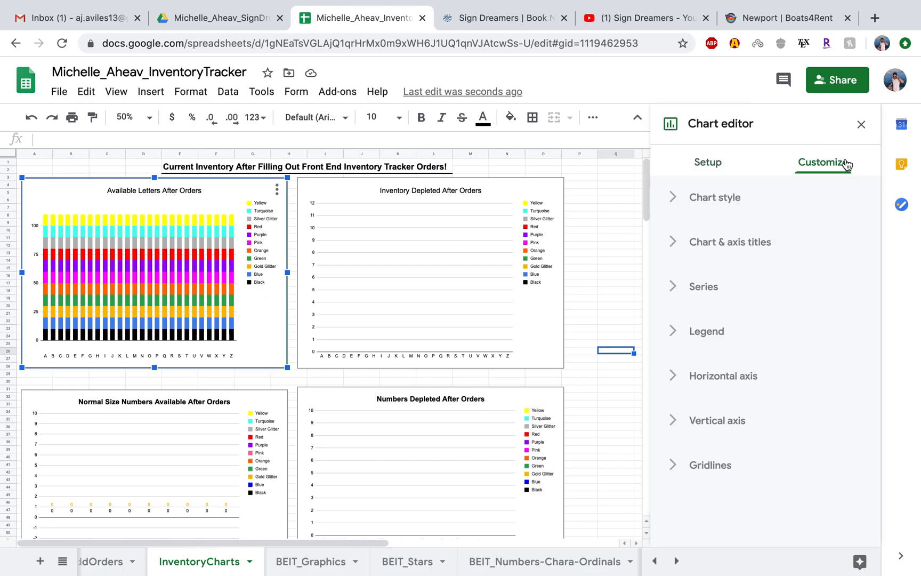